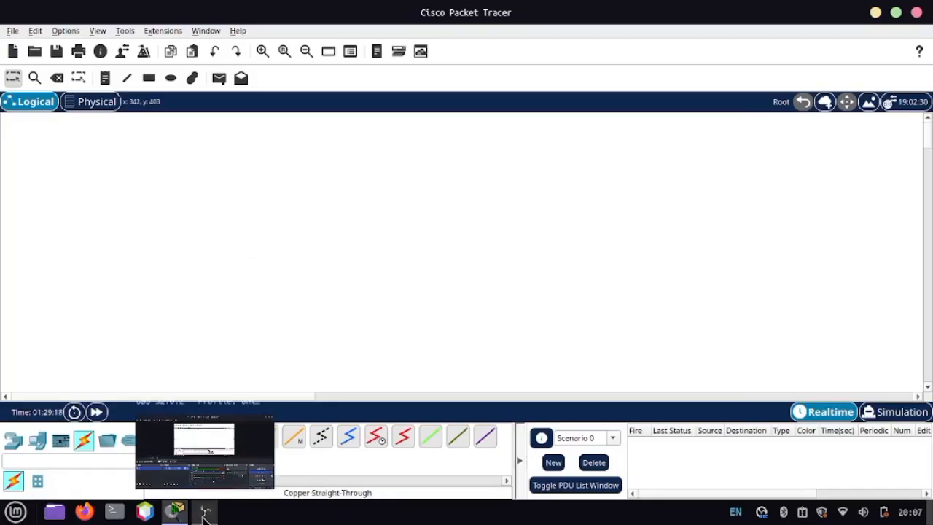
left_click(204, 516)
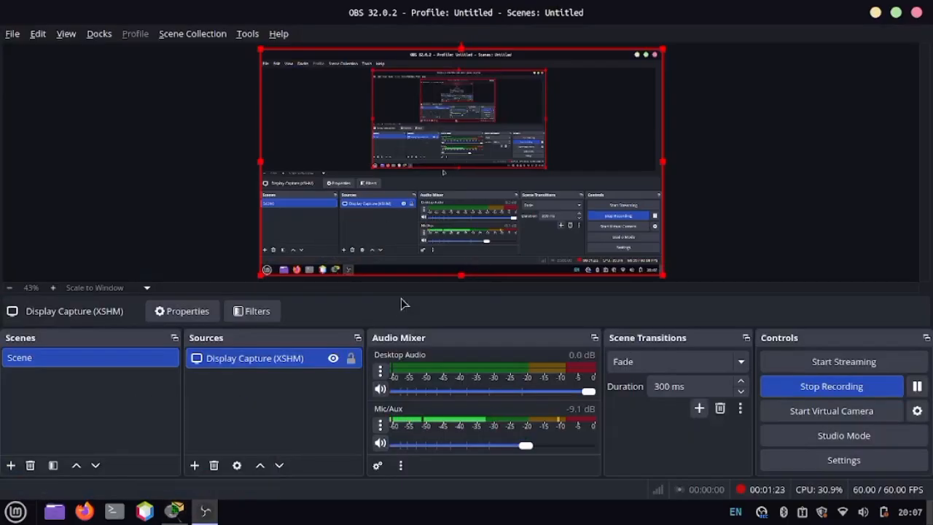
left_click(175, 511)
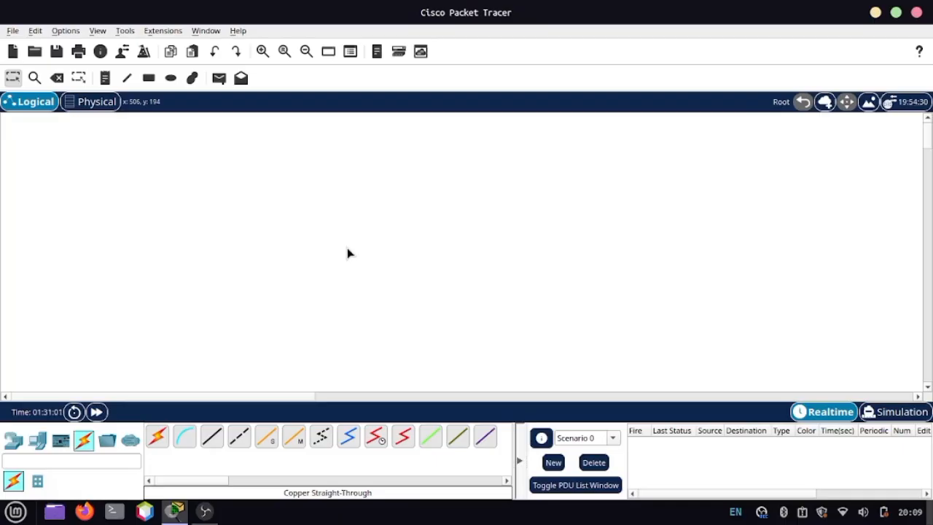
Step: Place a Router-PT router near the middle of the empty logical workspace
left_click(15, 441)
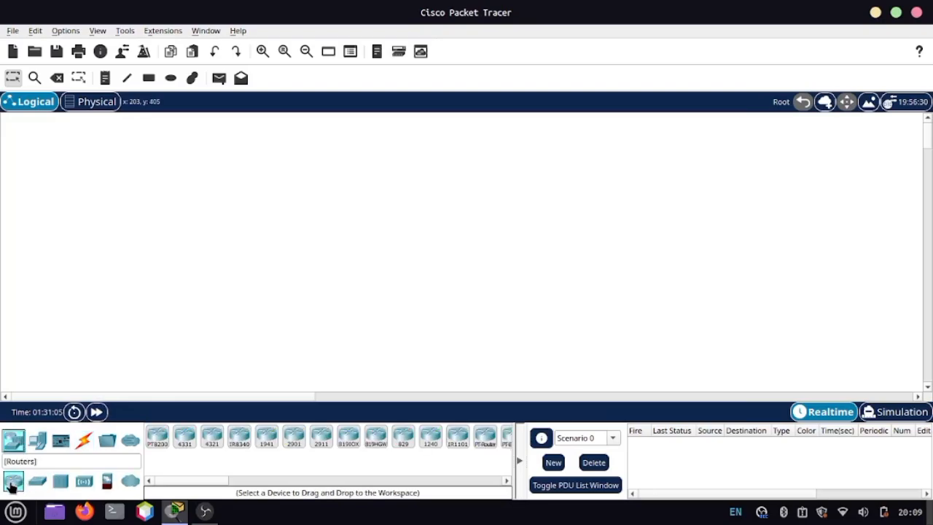
scroll(207, 438, "down", 2)
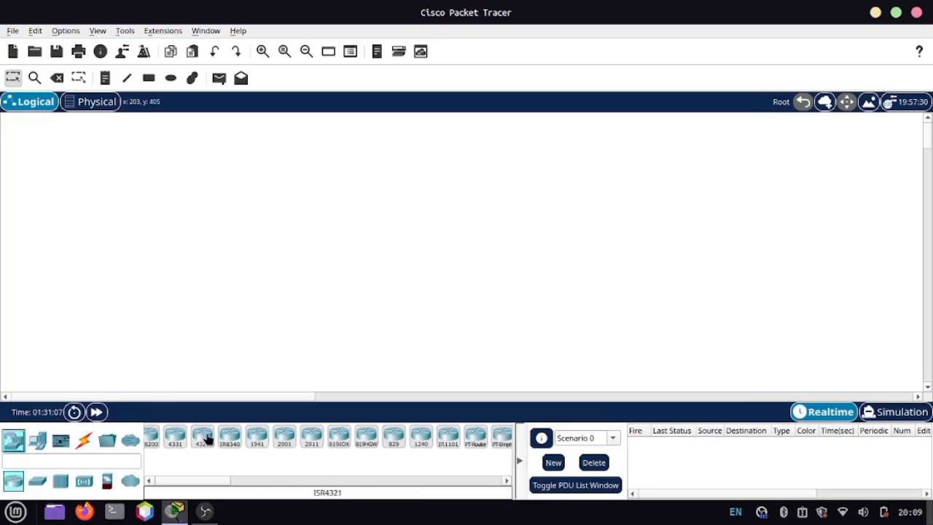
scroll(206, 438, "up", 1)
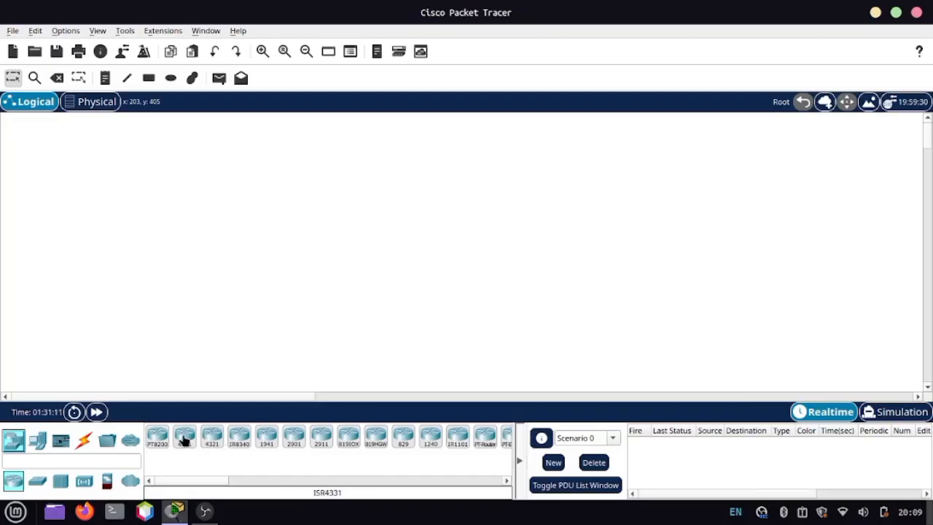
left_click(484, 437)
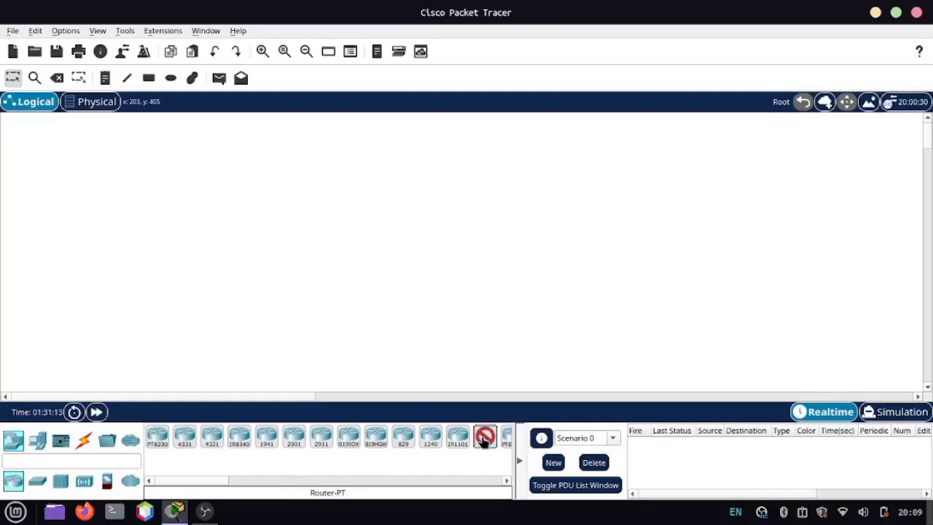
left_click(427, 205)
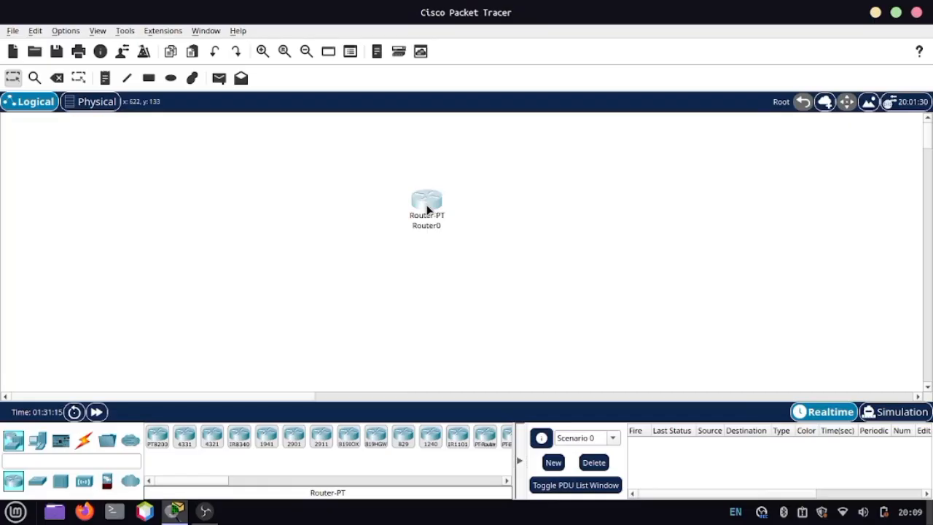
Step: Inspect Router0's physical modules and configuration settings, and try to view its FastEthernet1/0 interface
left_click(427, 205)
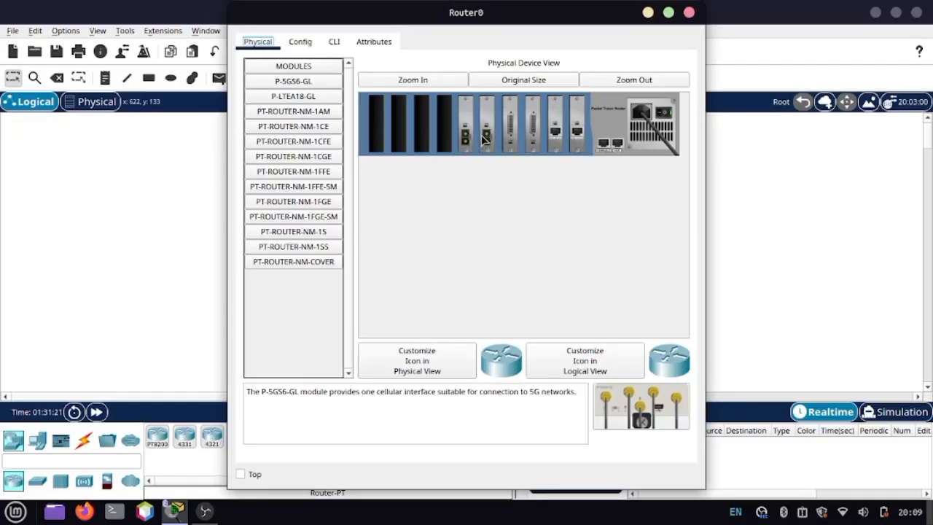
left_click(300, 42)
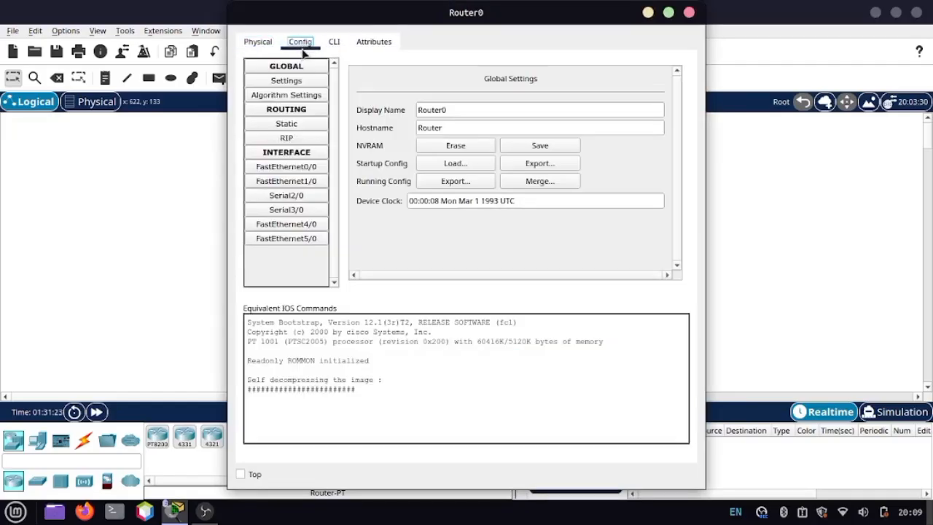
left_click(287, 181)
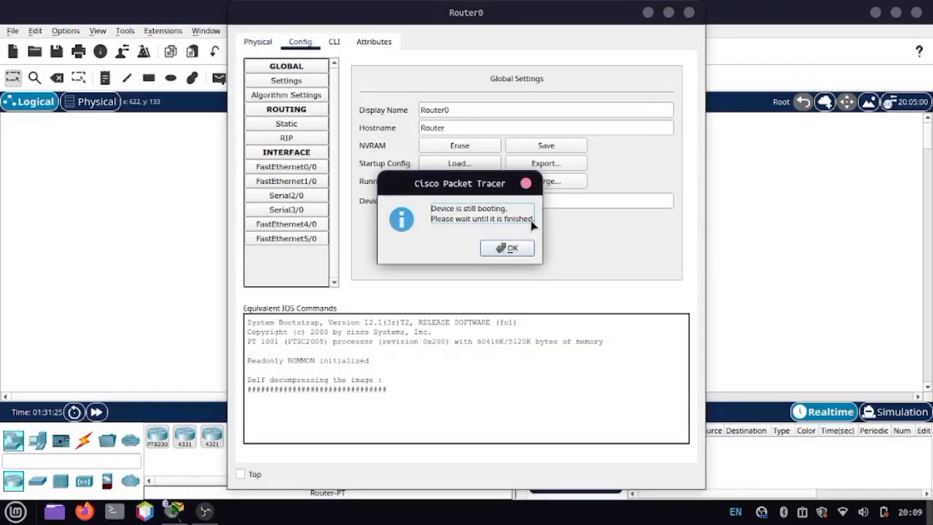
left_click(512, 249)
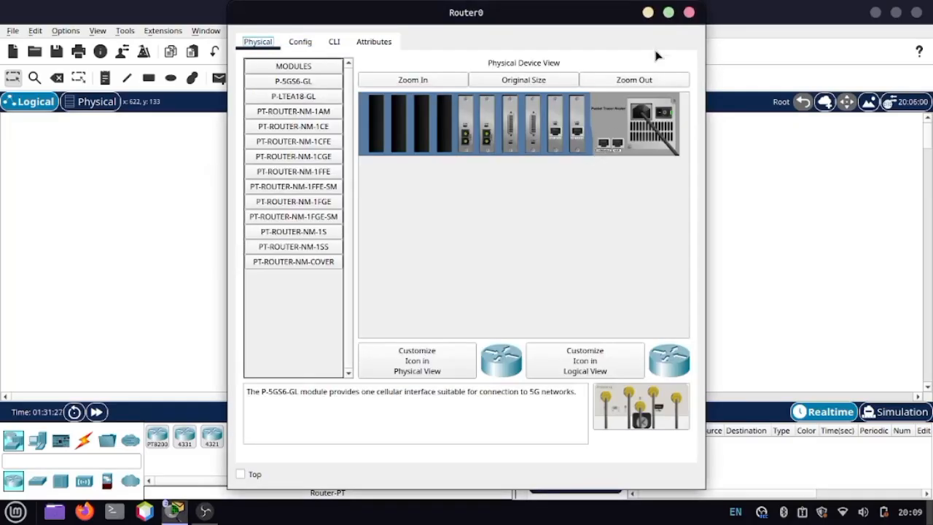
left_click(689, 15)
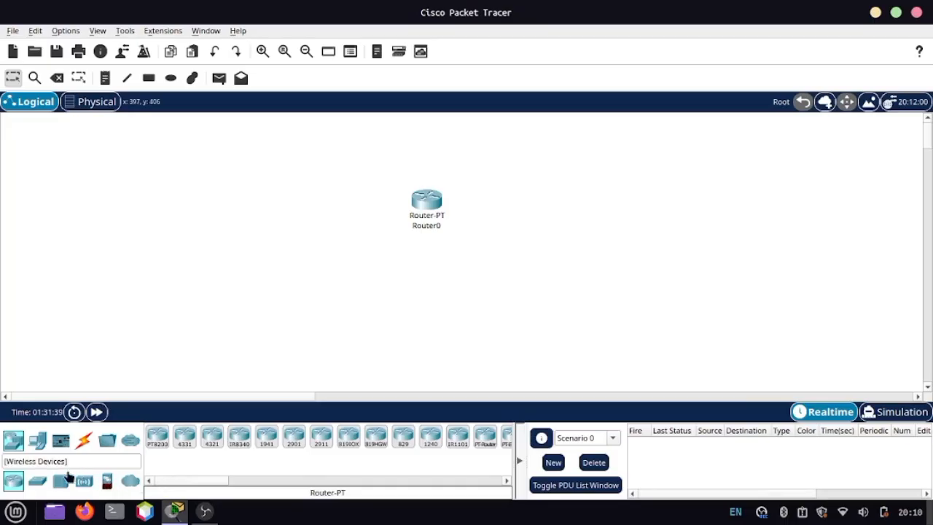
Step: Place two 2960 switches in the workspace, one on each side of Router0
left_click(39, 477)
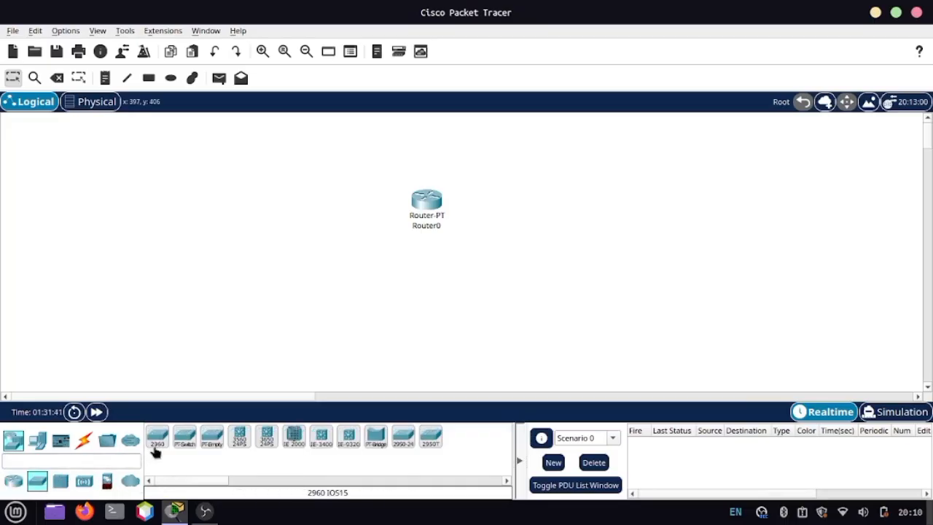
left_click(156, 443)
left_click(364, 205)
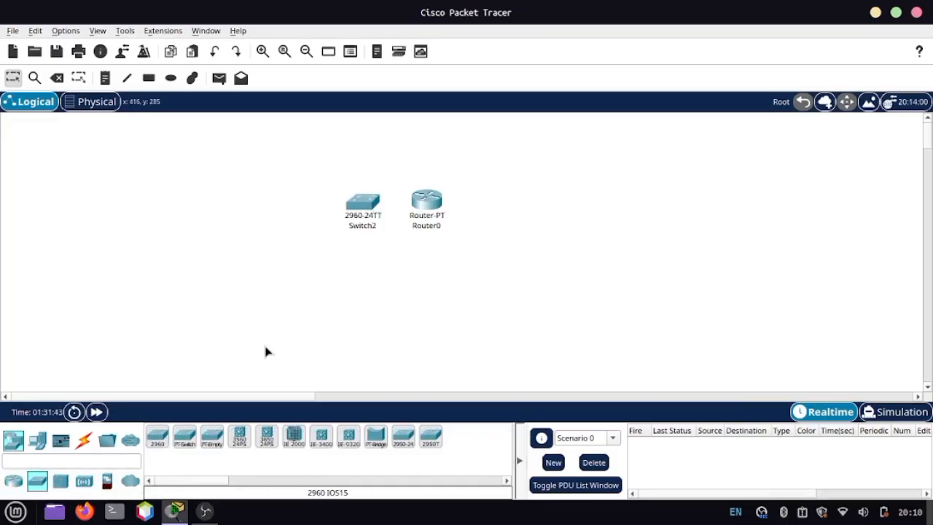
left_click(158, 437)
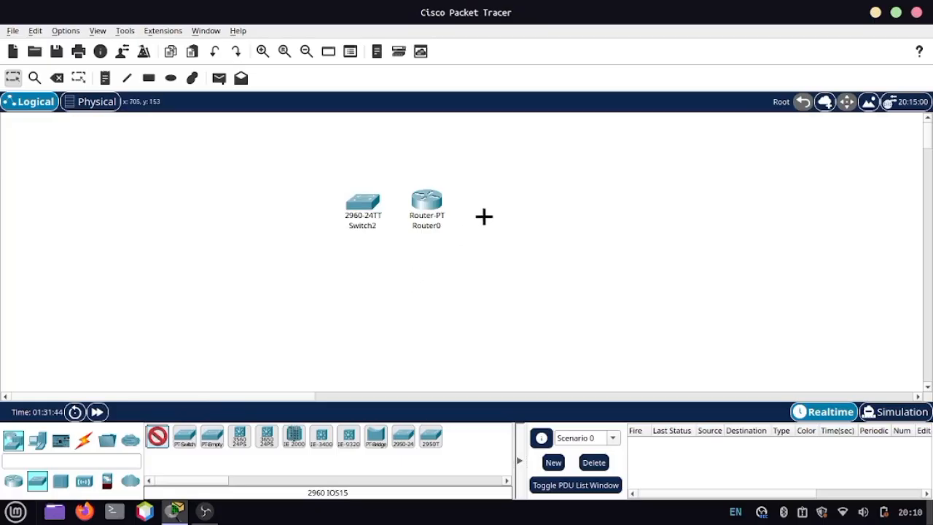
left_click(505, 203)
Step: Reposition the router and both switches so they stand in a row with wider, even gaps
mouse_move(423, 209)
left_mouse_down()
mouse_move(431, 214)
mouse_move(429, 206)
left_mouse_up()
left_click_drag(356, 208, 352, 211)
left_click_drag(498, 219, 513, 215)
left_click(357, 210)
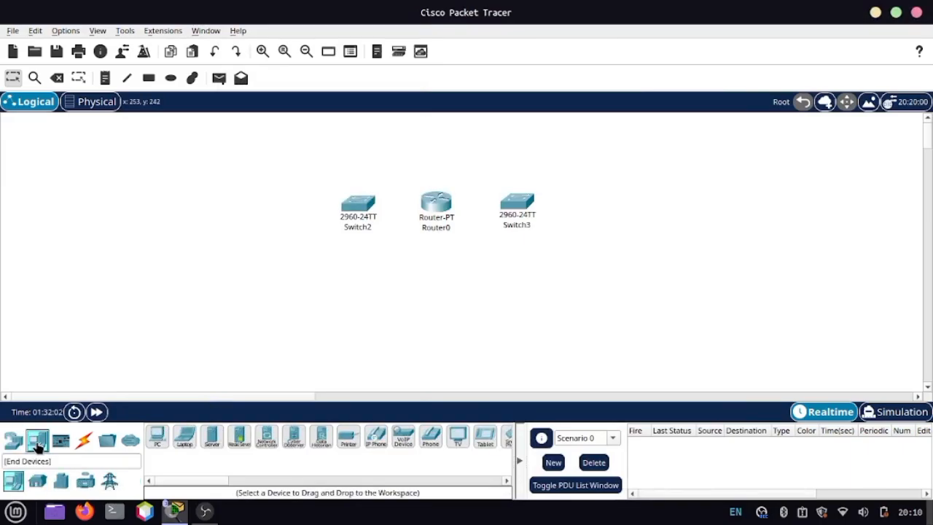
Step: Place two PCs in the same row, one beyond Switch2 and one beyond Switch3
left_click(37, 441)
left_click(157, 436)
left_click(266, 211)
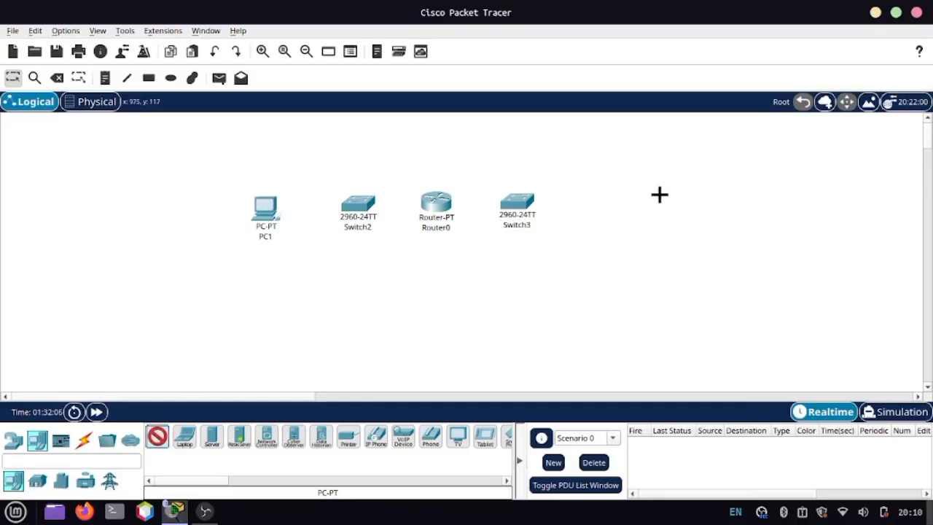
left_click(598, 209)
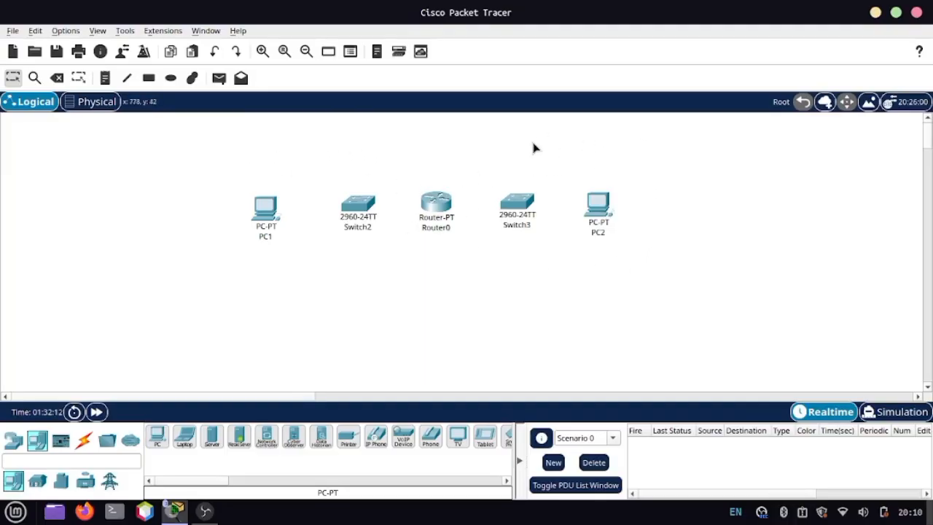
Step: Connect Router0's FastEthernet0/0 to Switch2's GigabitEthernet0/1 with a copper straight-through cable
left_click(82, 447)
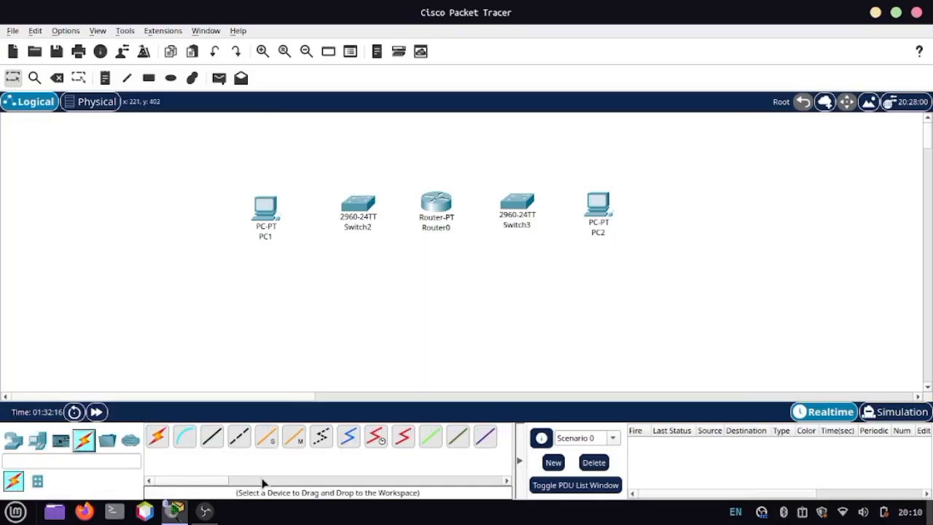
left_click(212, 437)
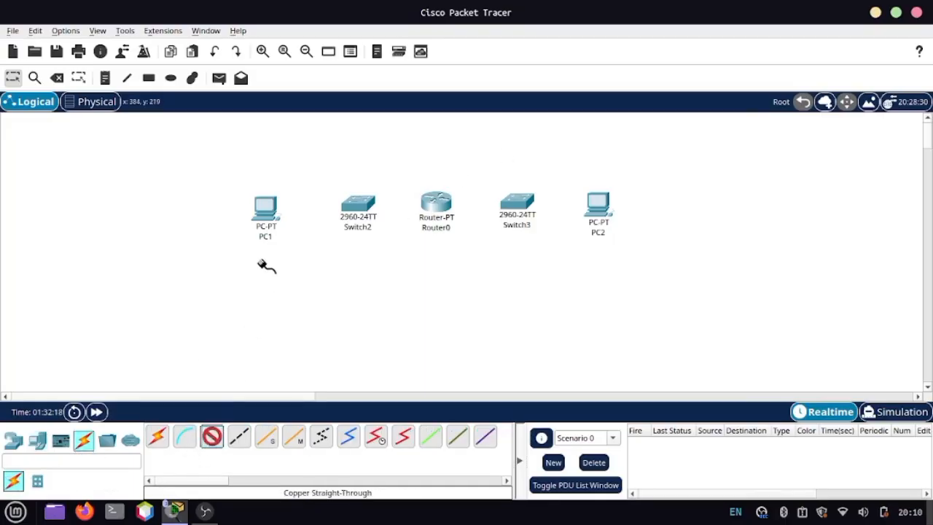
left_click(273, 207)
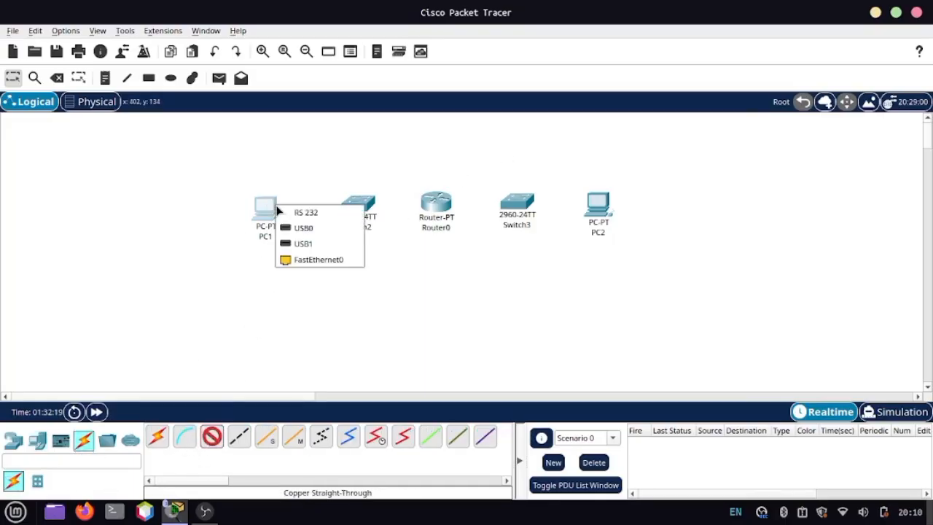
left_click(314, 264)
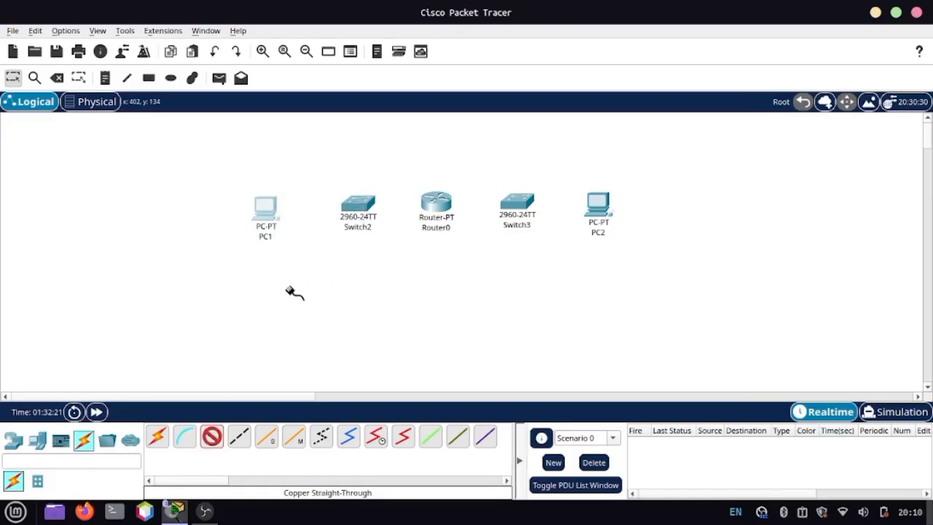
left_click(441, 211)
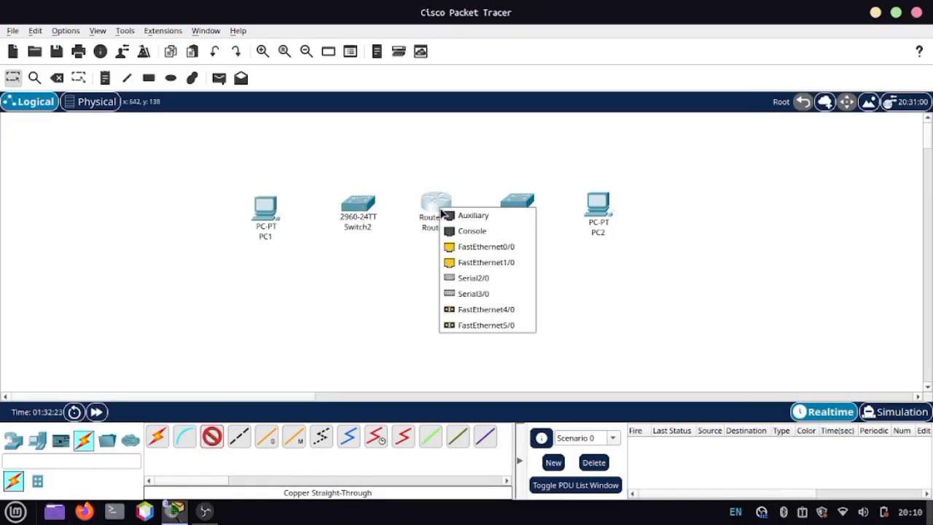
left_click(474, 251)
left_click(358, 208)
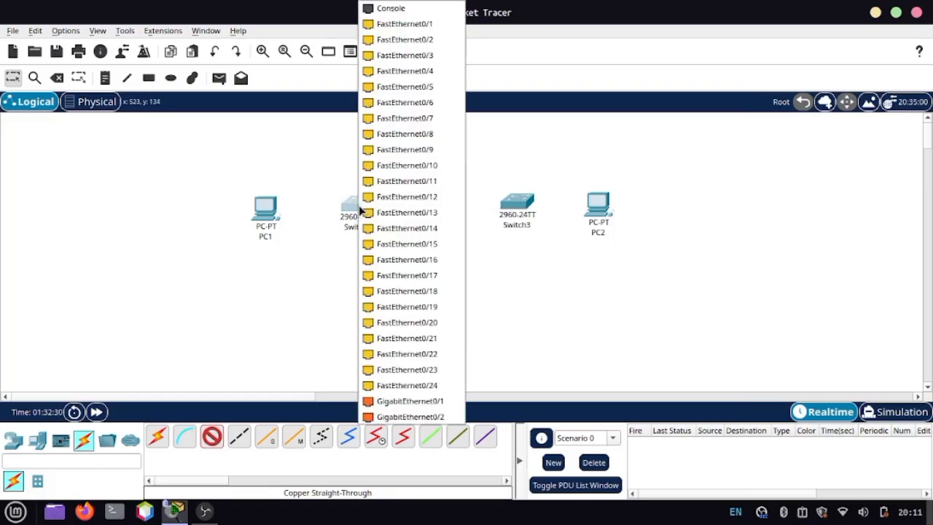
left_click(395, 413)
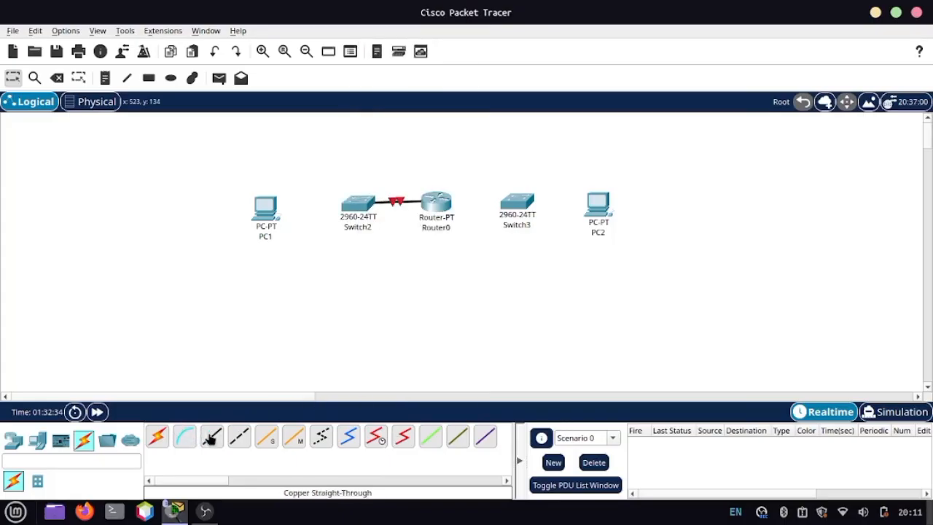
Step: Connect Router0's FastEthernet1/0 to Switch3's FastEthernet0/1 with a copper straight-through cable
left_click(214, 437)
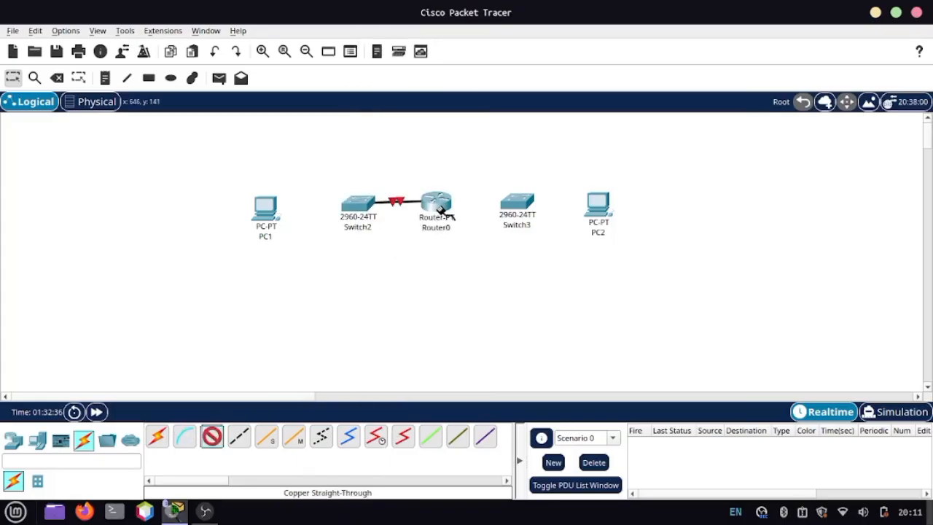
mouse_move(440, 209)
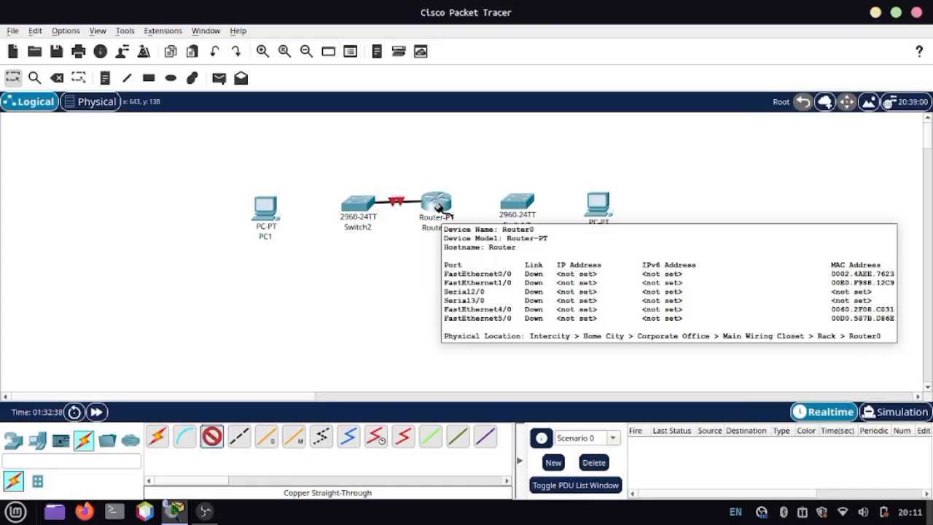
left_click(440, 209)
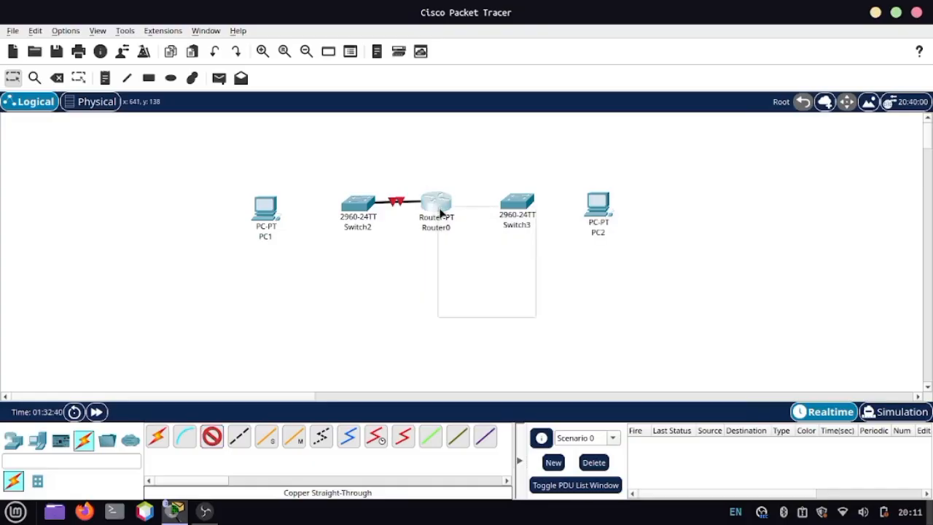
left_click(522, 245)
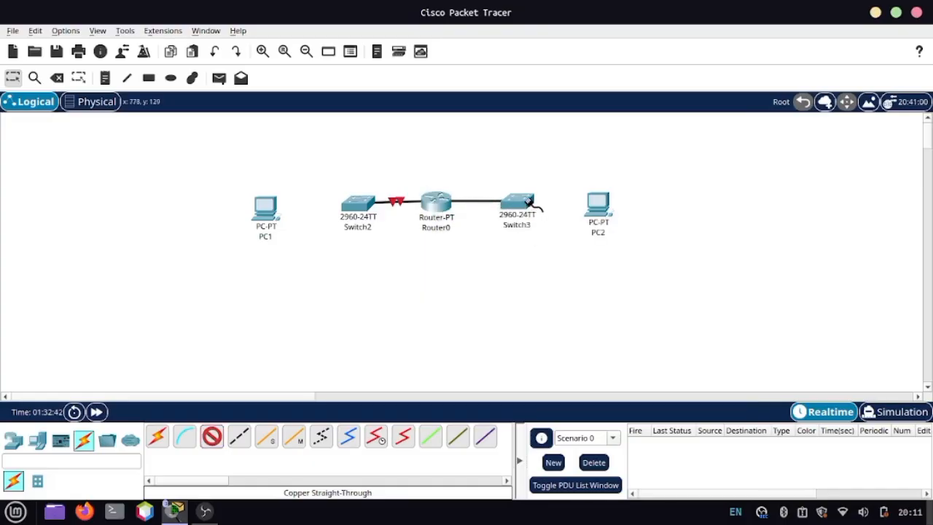
left_click(523, 208)
left_click(587, 26)
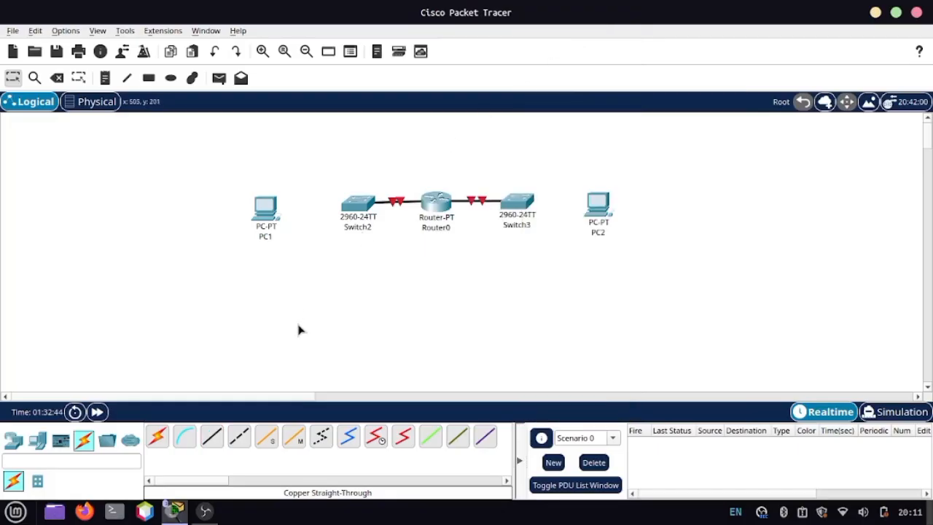
Step: Connect Switch2's FastEthernet0/1 to PC1's FastEthernet0 with a copper straight-through cable
left_click(212, 435)
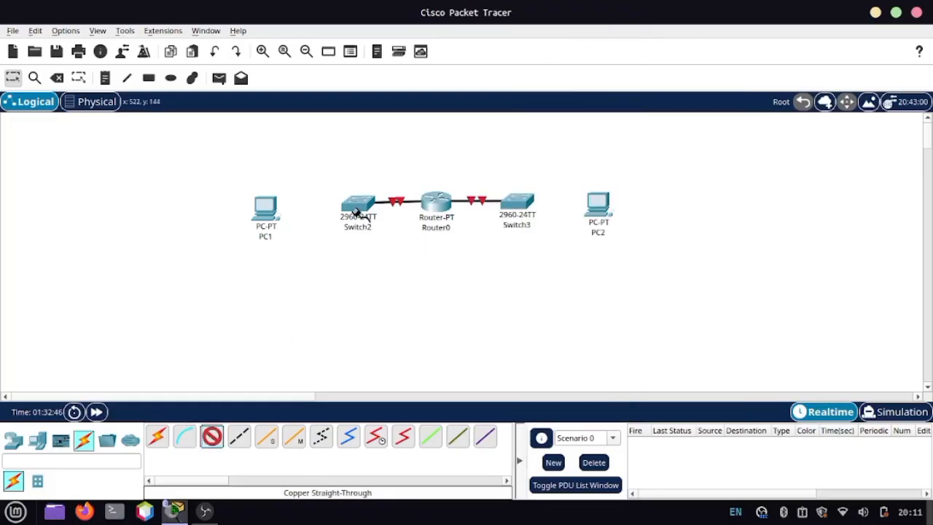
left_click(360, 207)
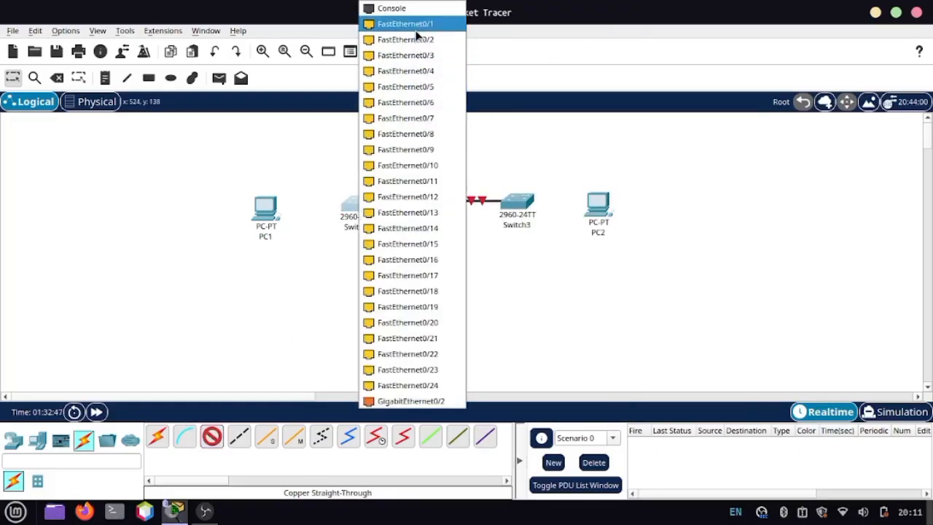
left_click(412, 24)
left_click(266, 223)
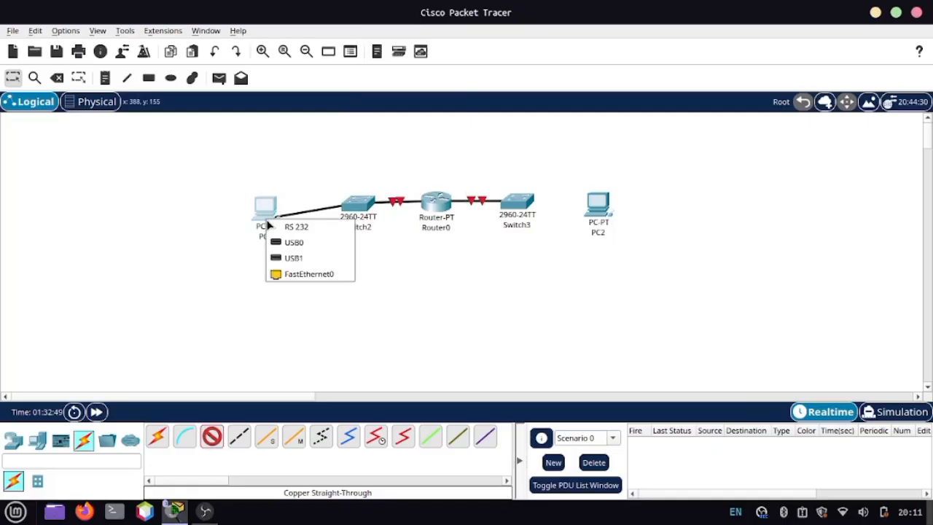
left_click(306, 274)
left_click(209, 440)
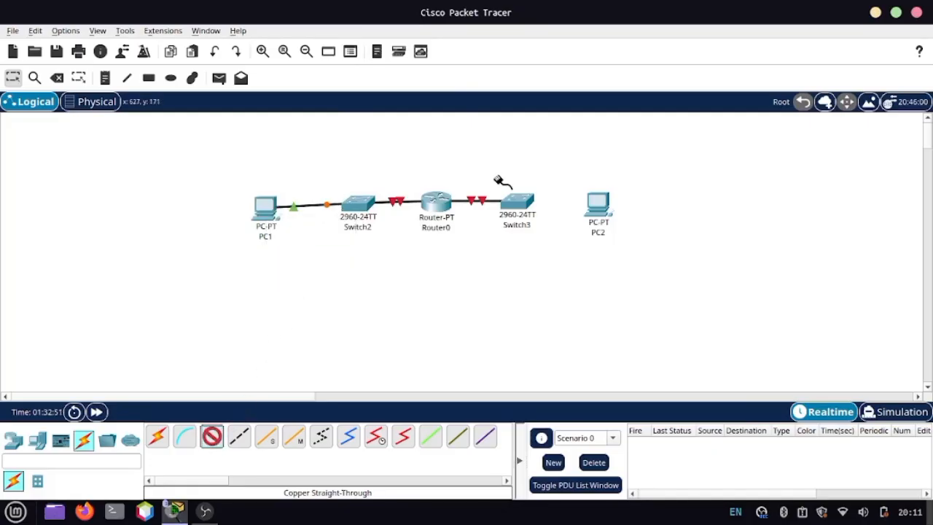
left_click(534, 204)
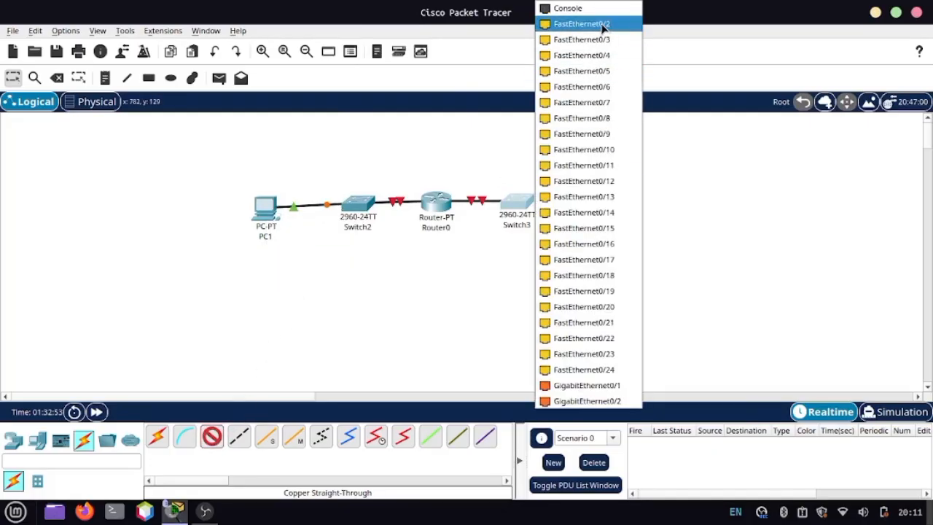
left_click(465, 286)
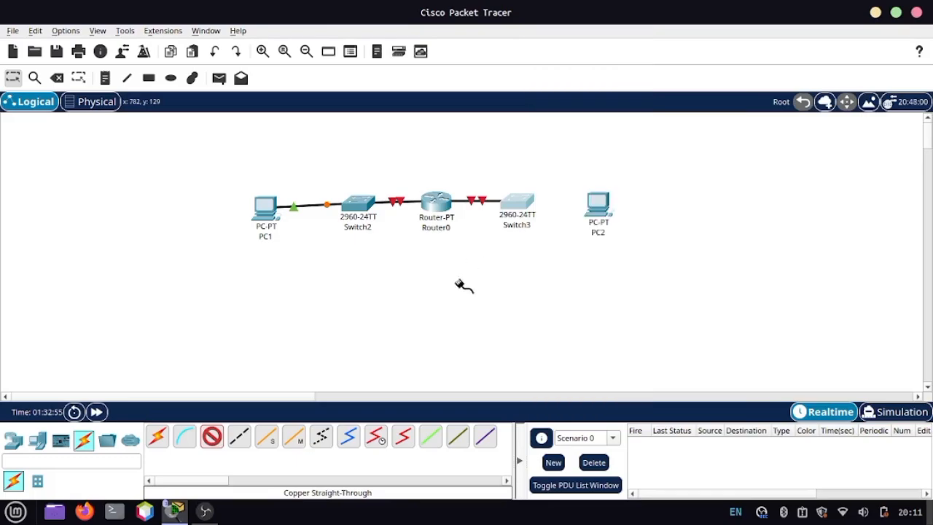
left_click(212, 436)
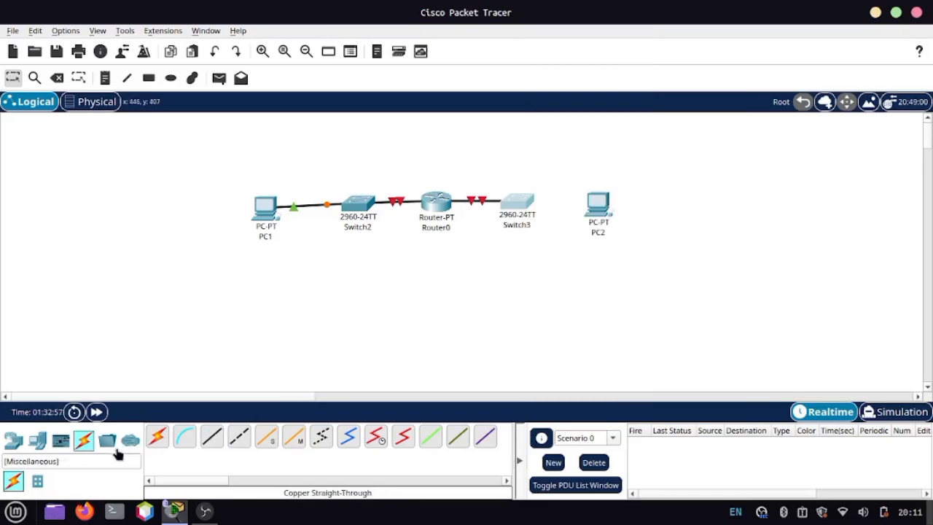
left_click(57, 77)
left_click(517, 204)
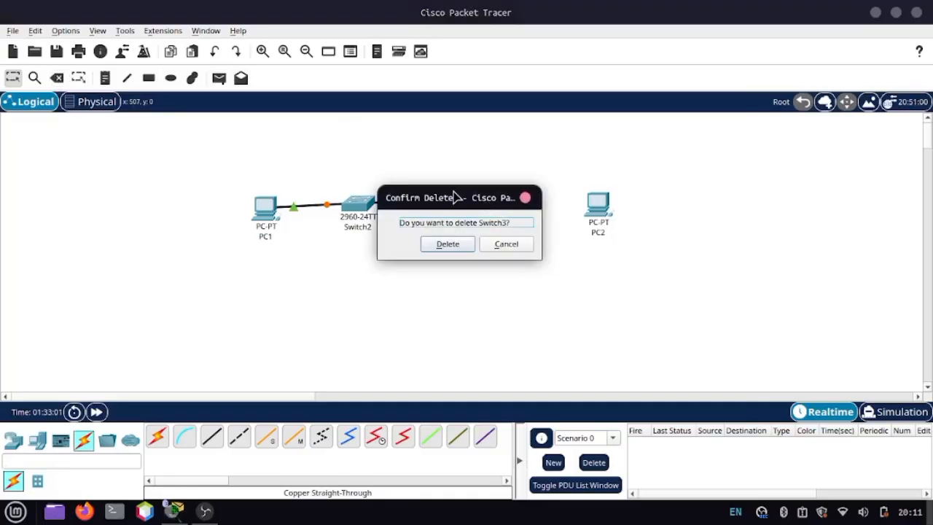
left_click(526, 198)
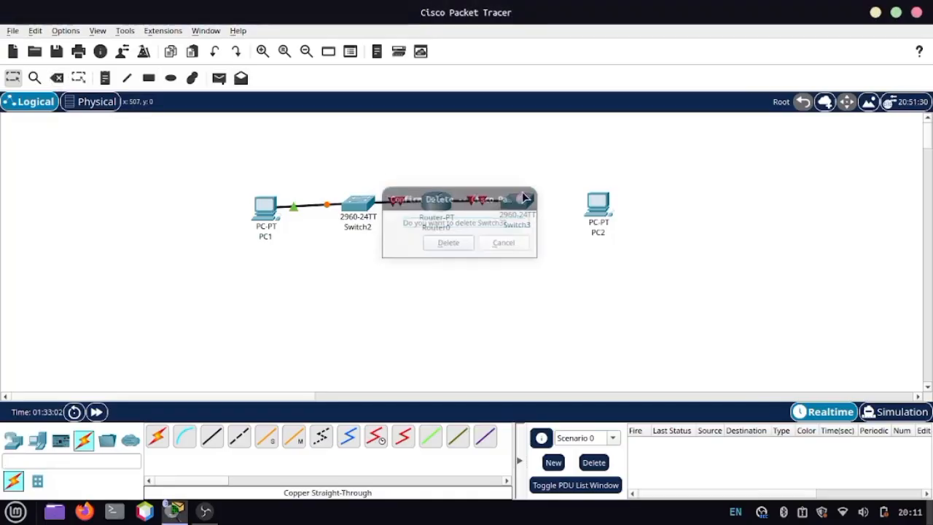
Step: Delete the cable between Router0 and Switch3, keeping both devices in place
left_click(56, 77)
left_click(477, 200)
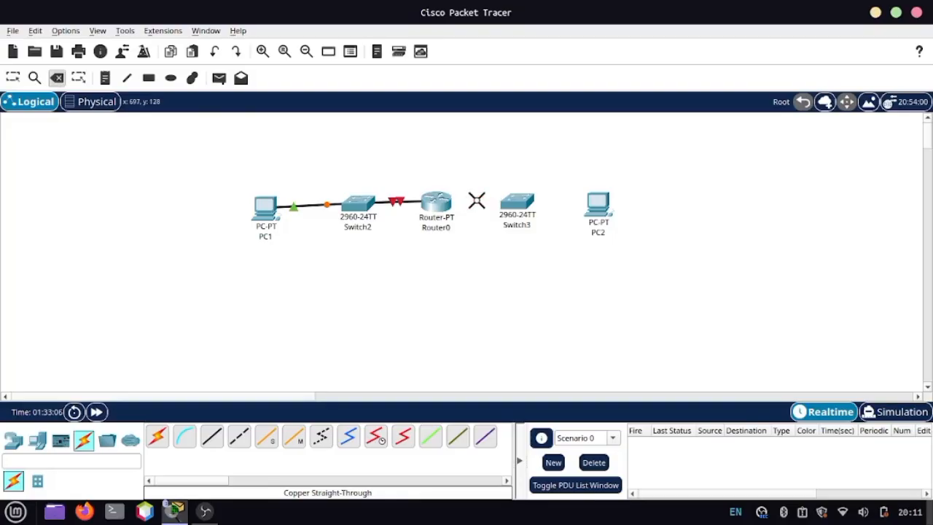
left_click(13, 77)
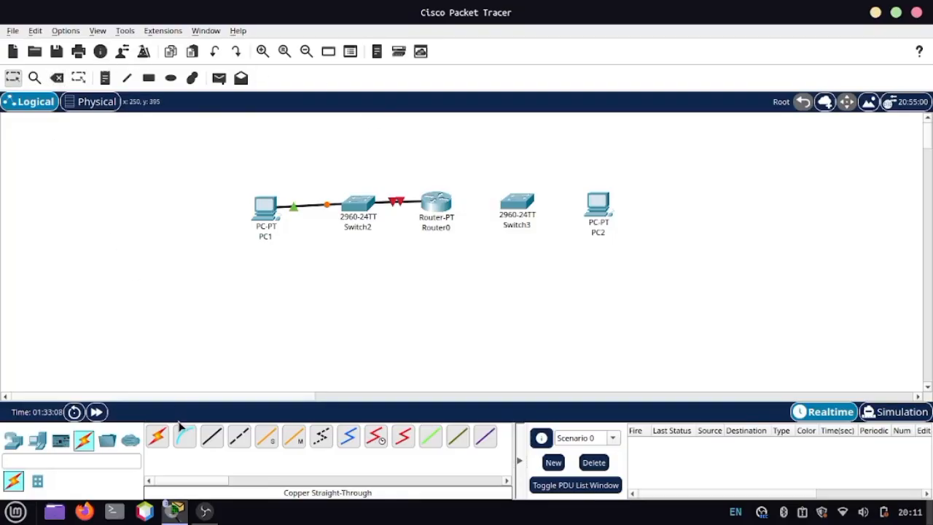
Step: Connect Router0's FastEthernet1/0 to Switch3's GigabitEthernet0/1 with a copper straight-through cable
left_click(211, 436)
left_click(445, 200)
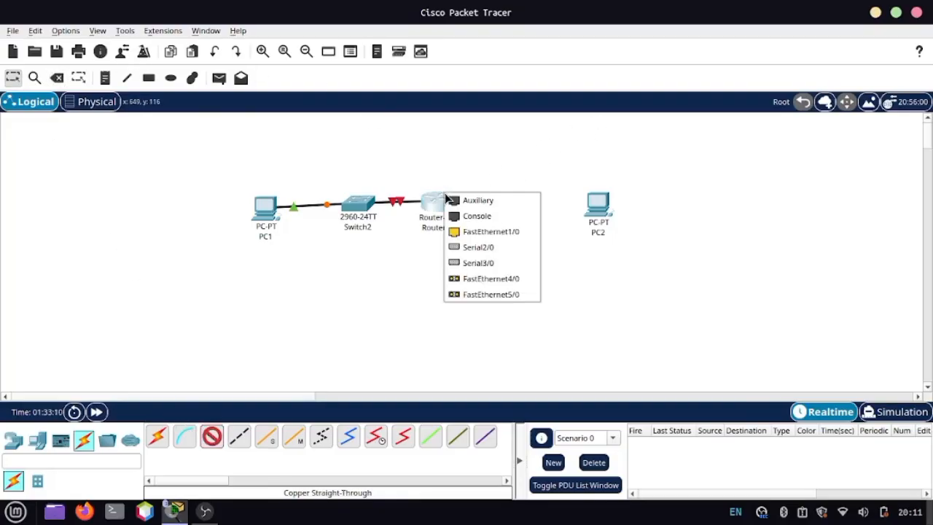
left_click(472, 232)
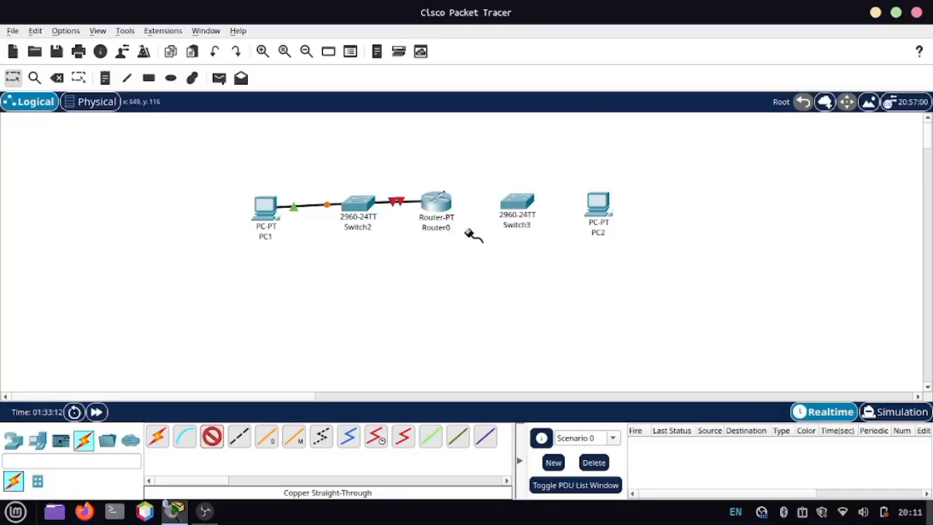
left_click(523, 210)
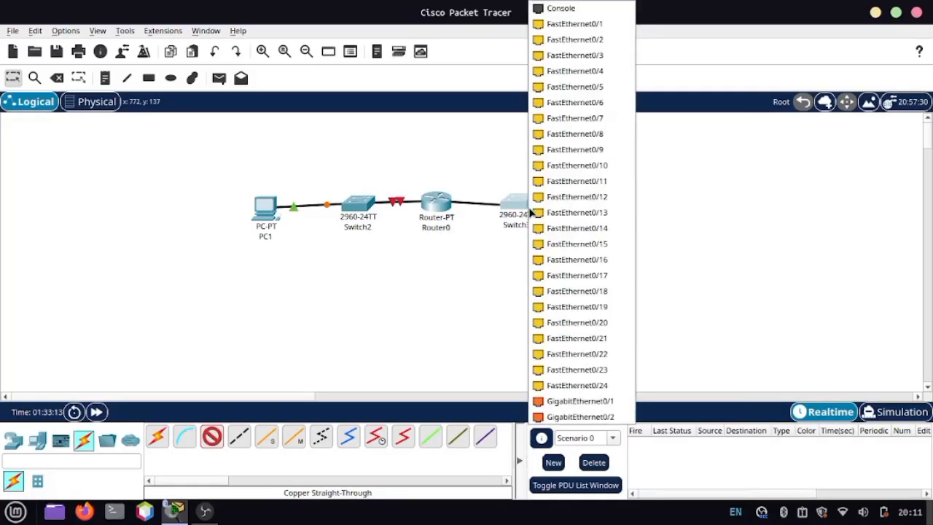
left_click(562, 398)
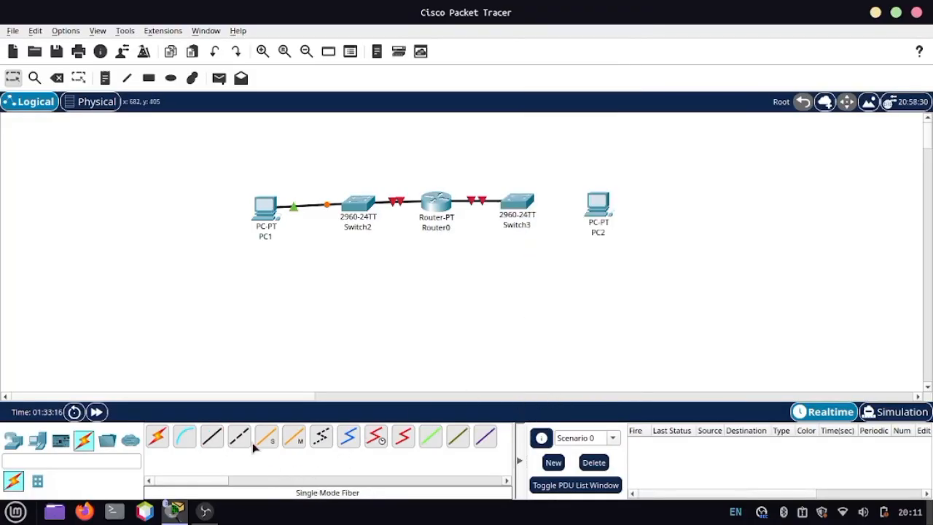
Step: Connect Switch3's FastEthernet0/1 to PC2's FastEthernet0 with a copper straight-through cable
left_click(212, 436)
left_click(530, 211)
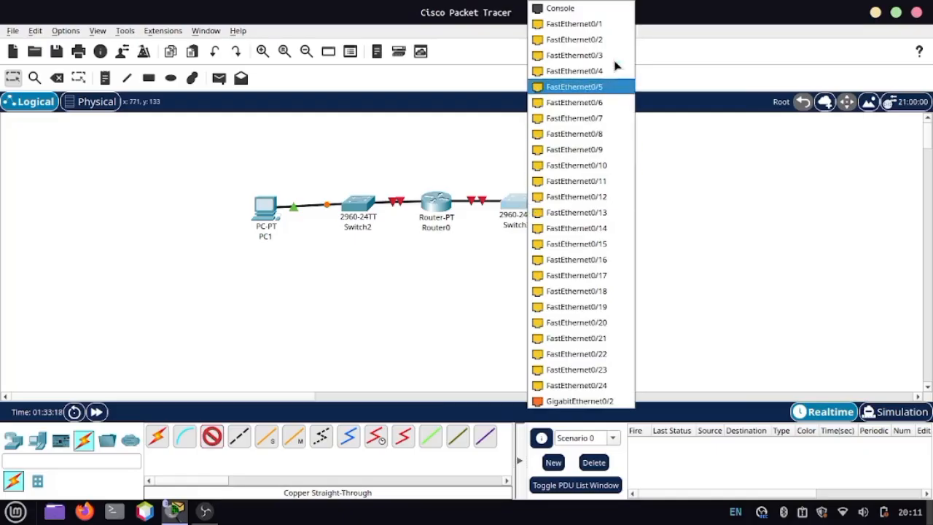
left_click(584, 24)
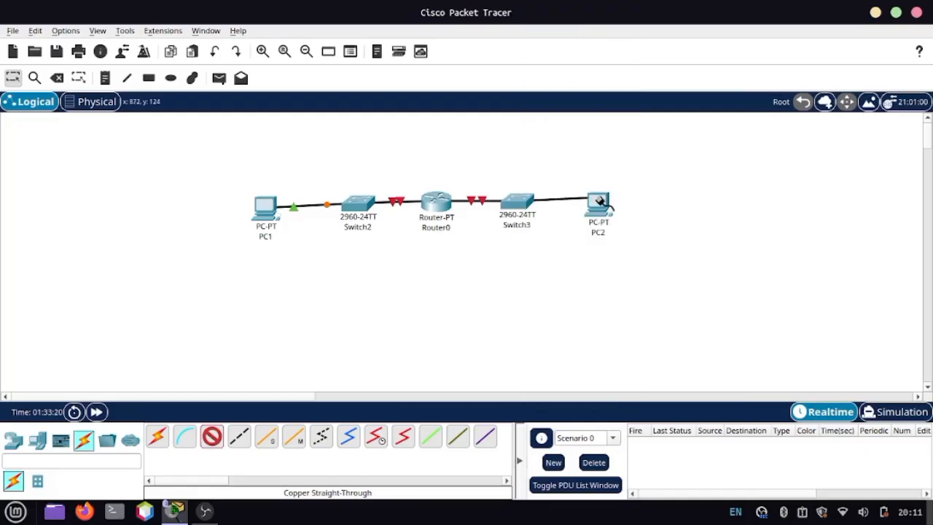
left_click(598, 206)
left_click(643, 260)
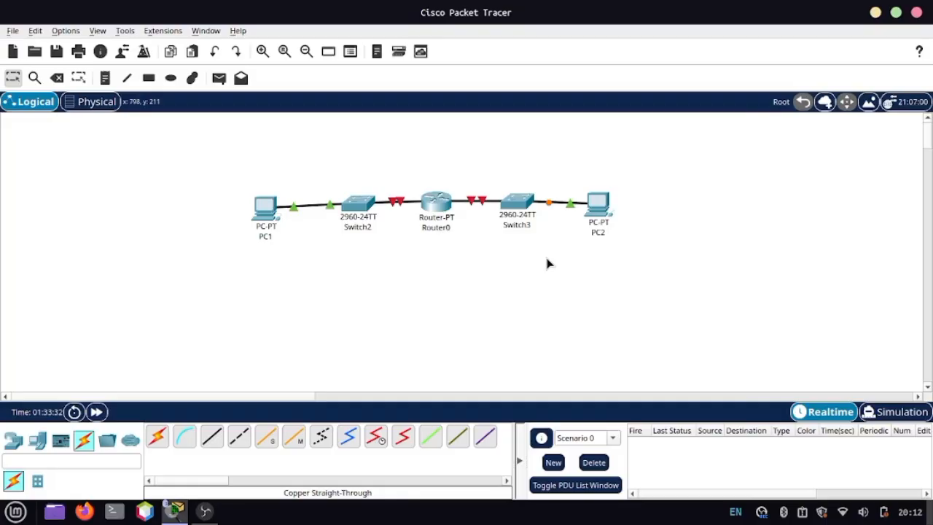
Step: In PC1's IP configuration, set the static IPv4 address to 192.168.10.10 with subnet mask 255.255.255.0
left_click(266, 213)
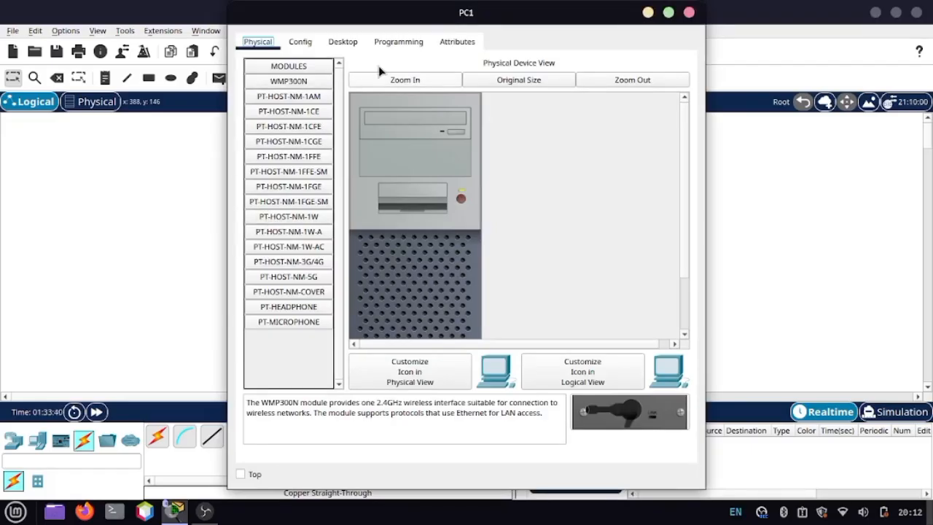
left_click(347, 44)
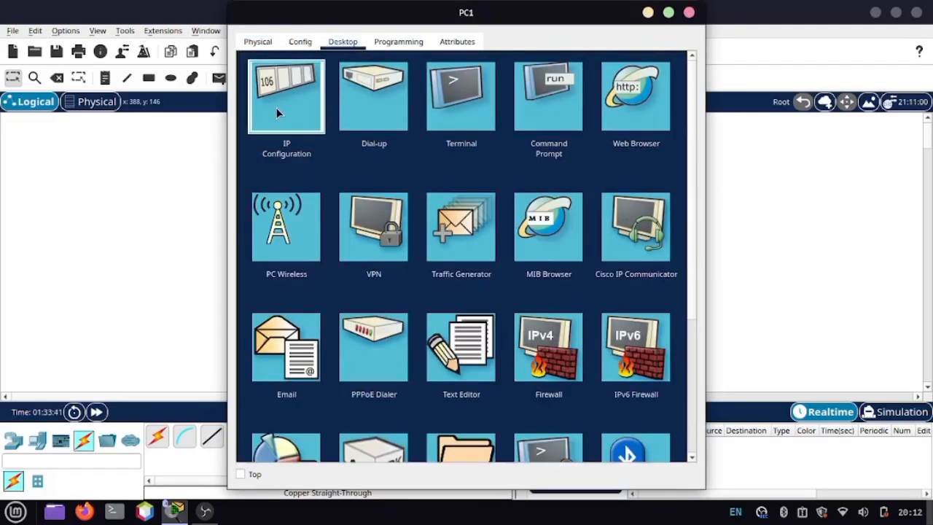
left_click(276, 107)
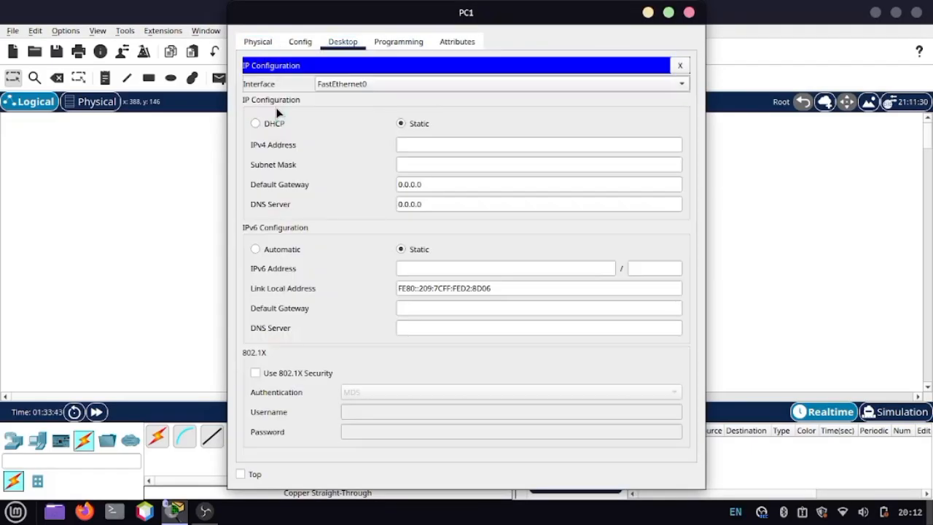
left_click(415, 147)
type("91")
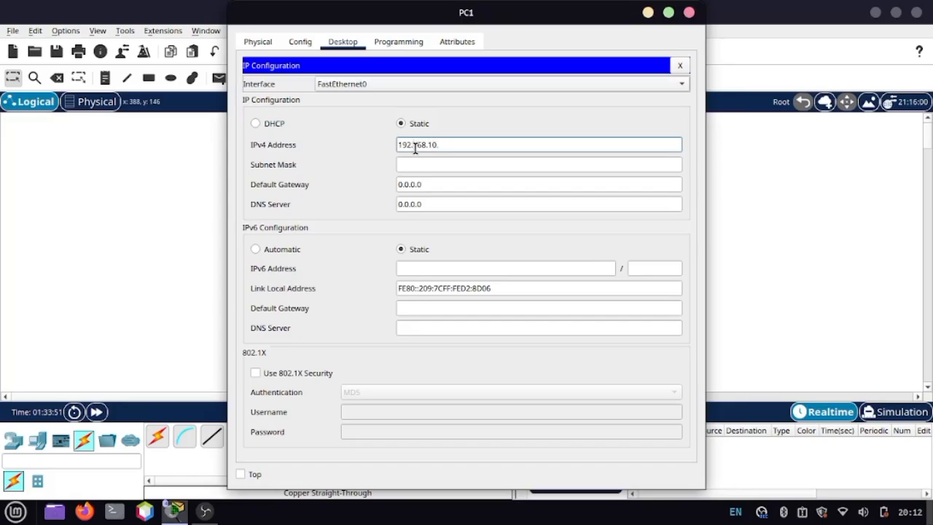
type("10")
left_click(448, 165)
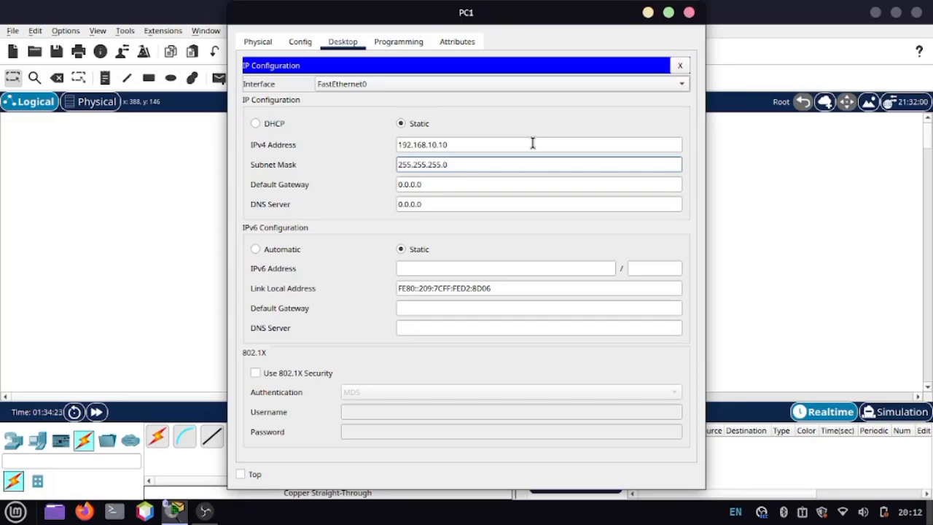
Step: Set PC1's default gateway to 192.168.10.1 and close its configuration window
left_click(428, 186)
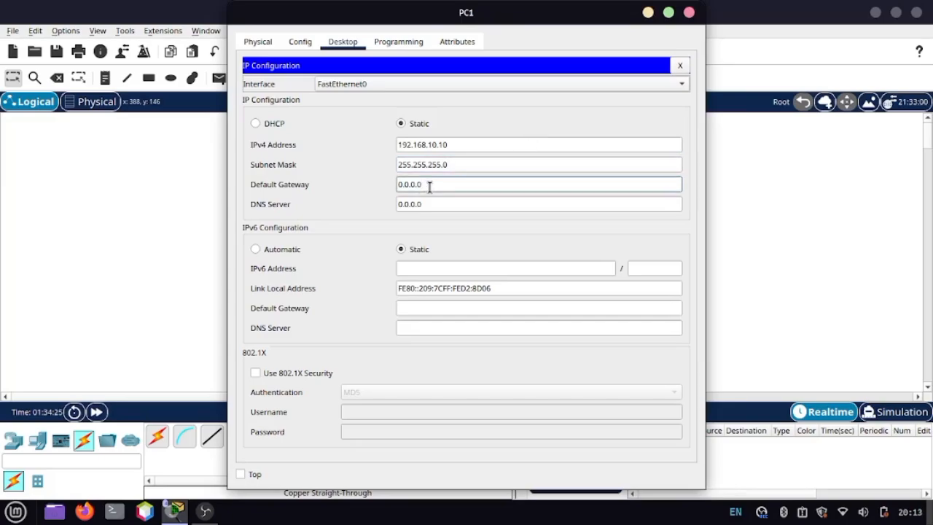
key("BackSpace")
key("BackSpace")
key("BackSpace")
key("BackSpace")
key("BackSpace")
key("BackSpace")
type("192.168.10.1")
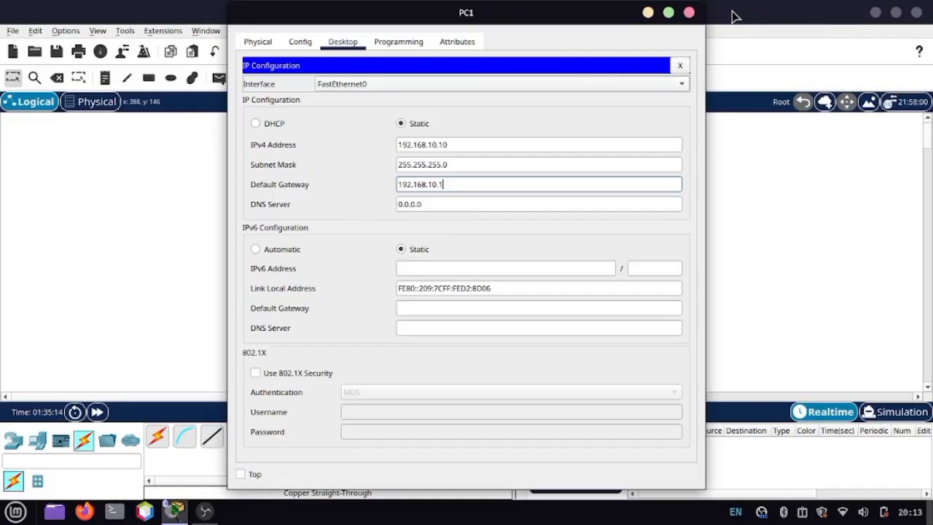
left_click(688, 13)
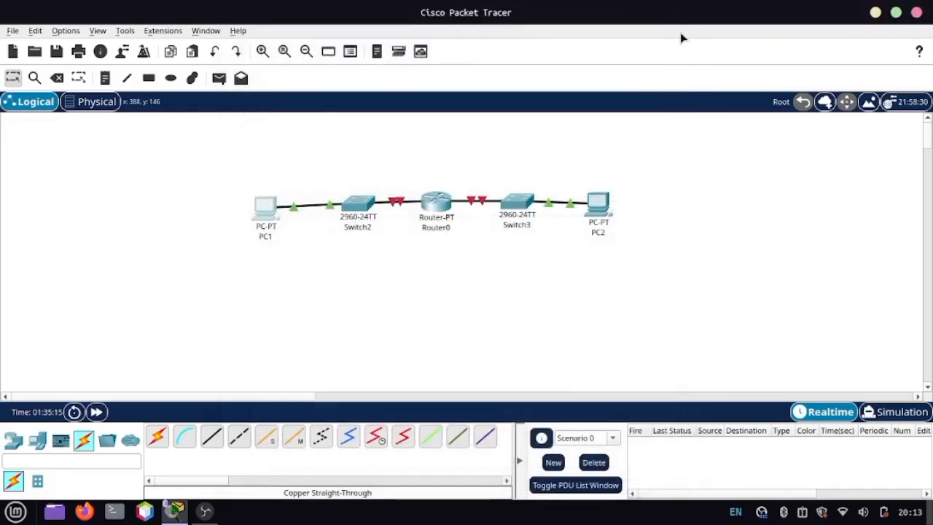
Step: Switch PC2's IP configuration to static and set IPv4 address 192.168.20.10 with subnet mask 255.255.255.0
left_click(599, 206)
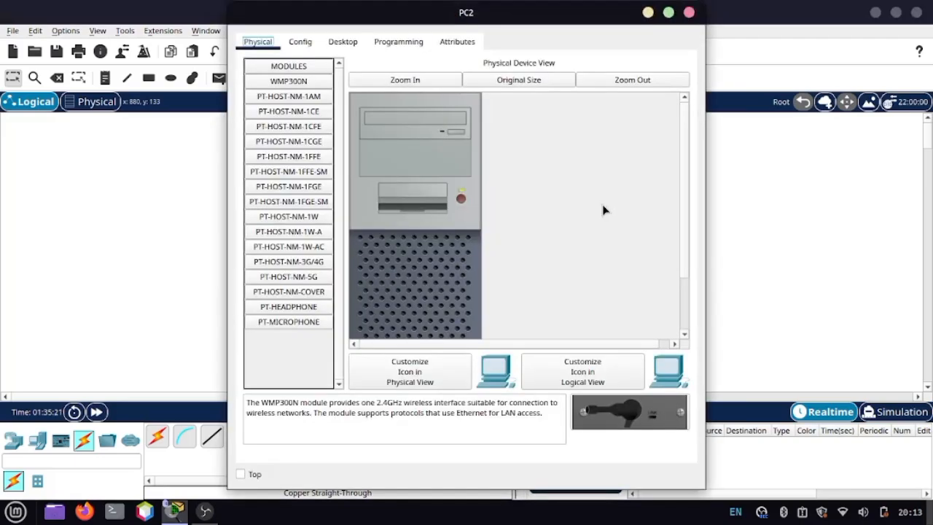
left_click(343, 42)
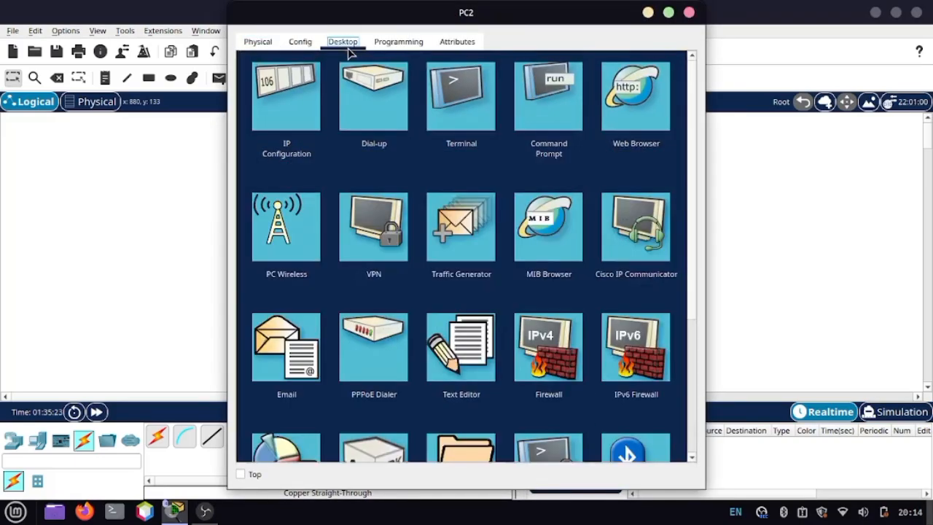
left_click(275, 126)
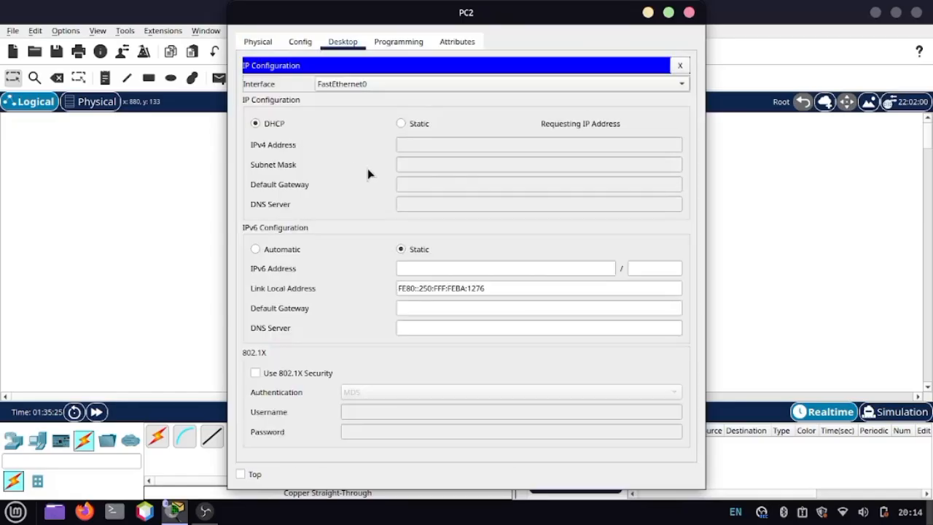
left_click(412, 124)
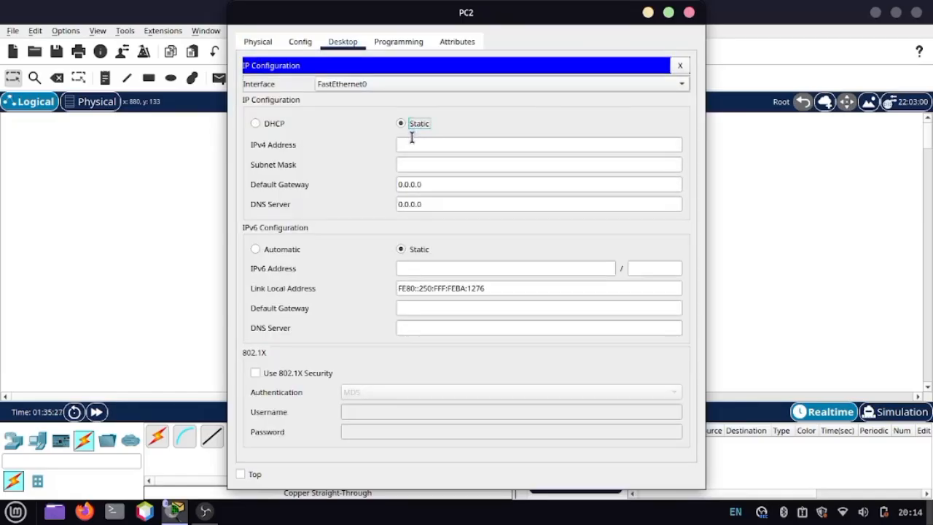
left_click(412, 143)
type("192")
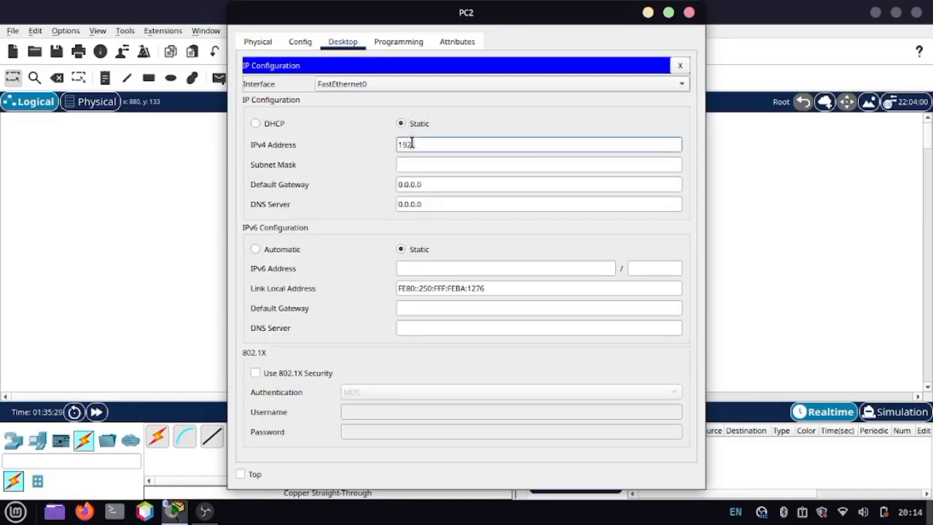
type(".168.20.10")
left_click(443, 165)
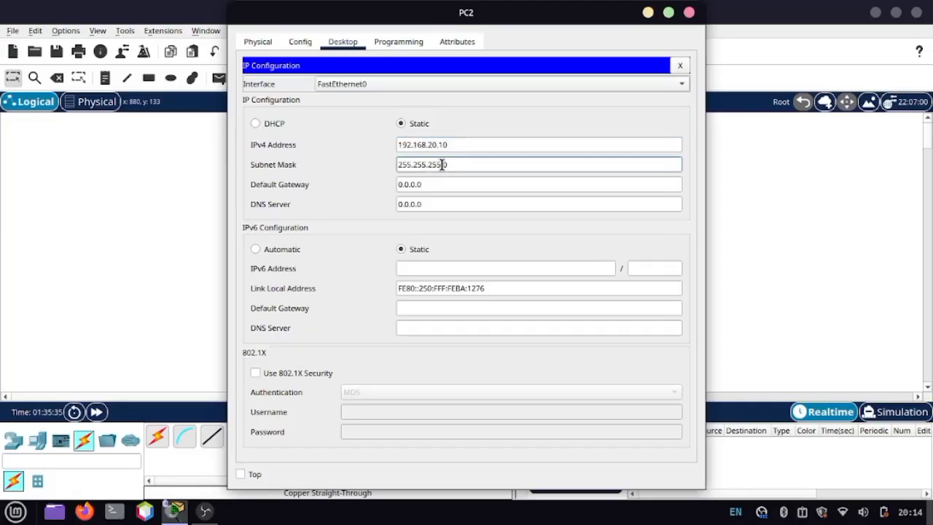
Step: Set PC2's default gateway to 192.168.20.1 and close its configuration window
left_click(437, 189)
key("BackSpace")
key("BackSpace")
key("BackSpace")
key("BackSpace")
key("BackSpace")
key("BackSpace")
key("BackSpace")
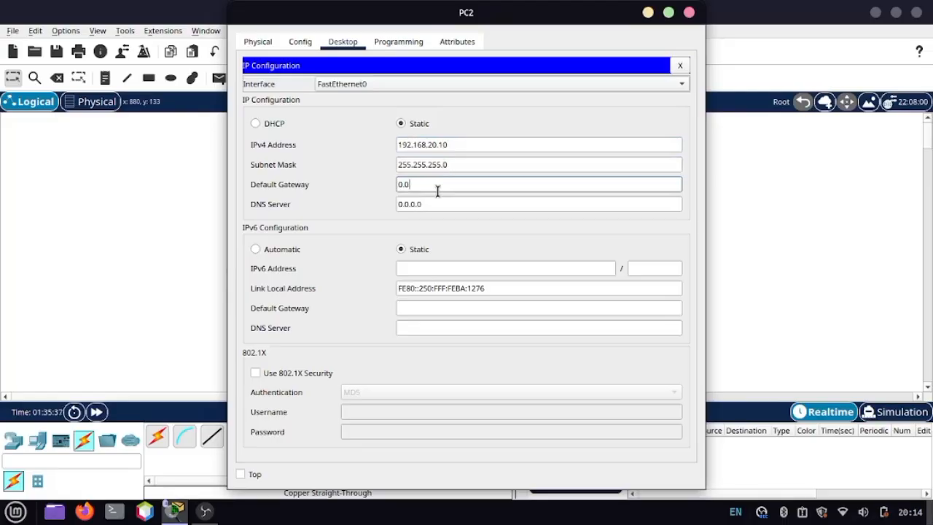
type("192.168.20.1")
left_click(689, 12)
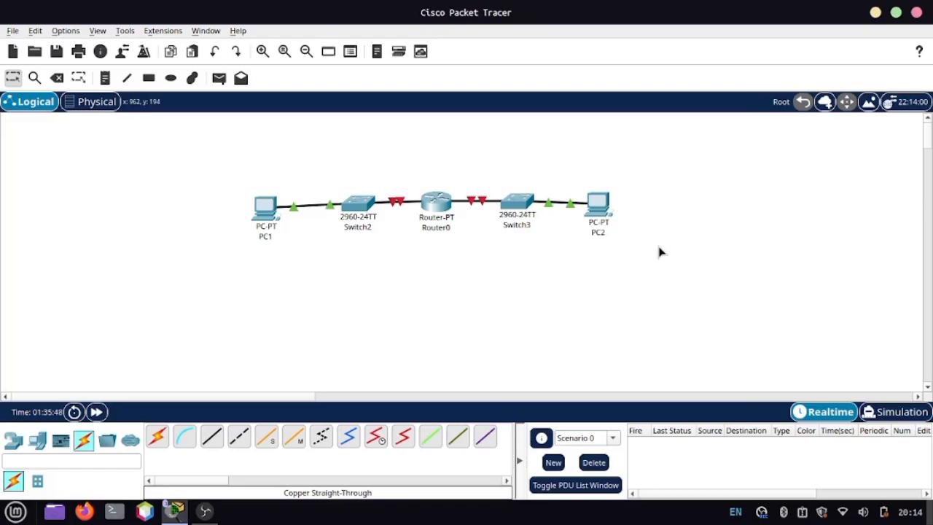
Step: Open Router0's command line, answer no to the initial configuration dialog and start a user EXEC session
left_click(437, 206)
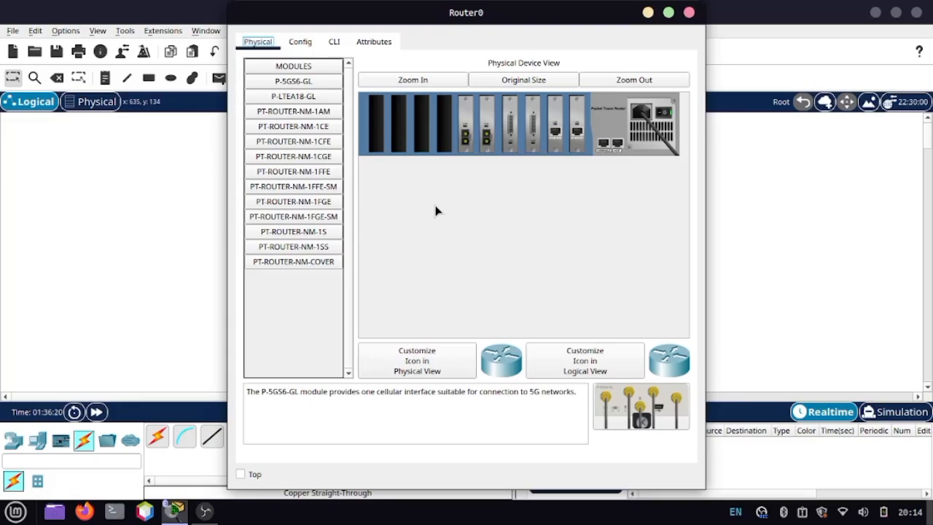
left_click(335, 42)
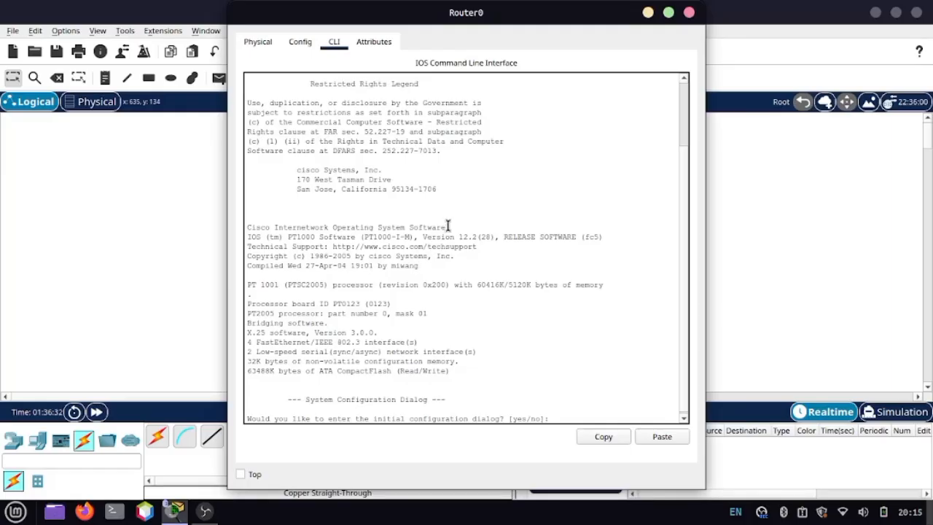
type("no")
key("Return")
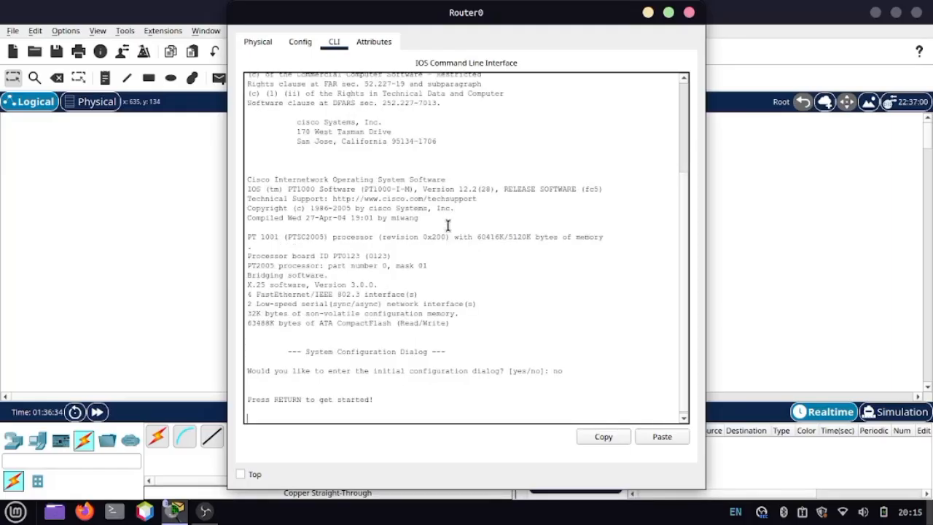
key("Return")
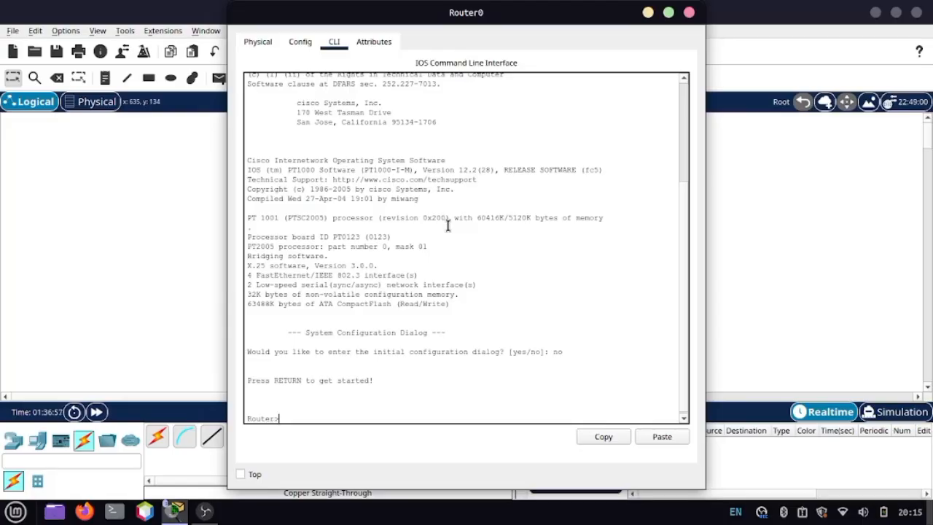
Step: Enter privileged EXEC mode on Router0 with enable and start global configuration mode with configure terminal
left_click_drag(472, 15, 728, 176)
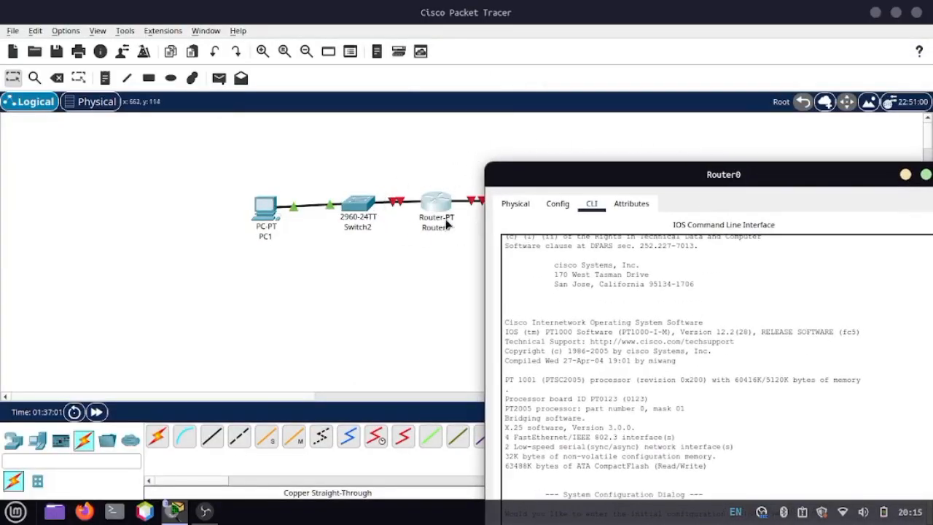
left_click_drag(648, 173, 360, 42)
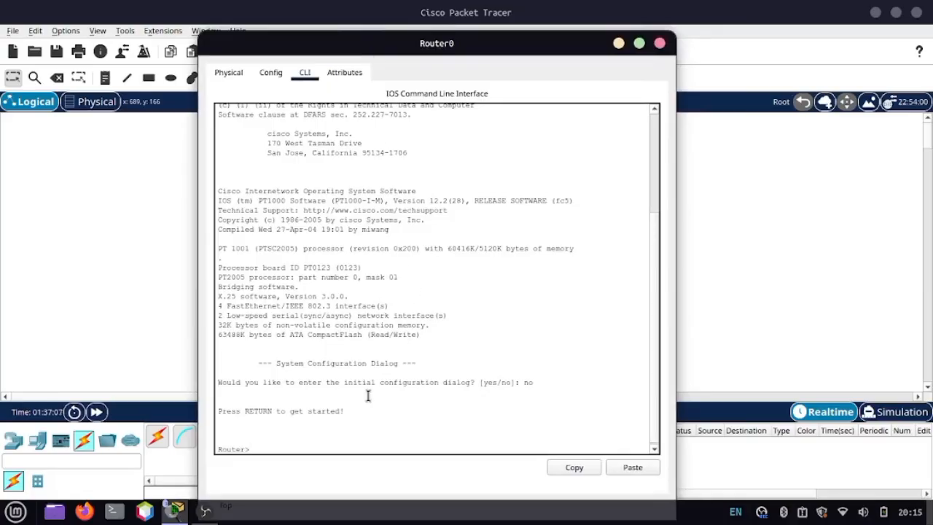
type("enable")
key("Return")
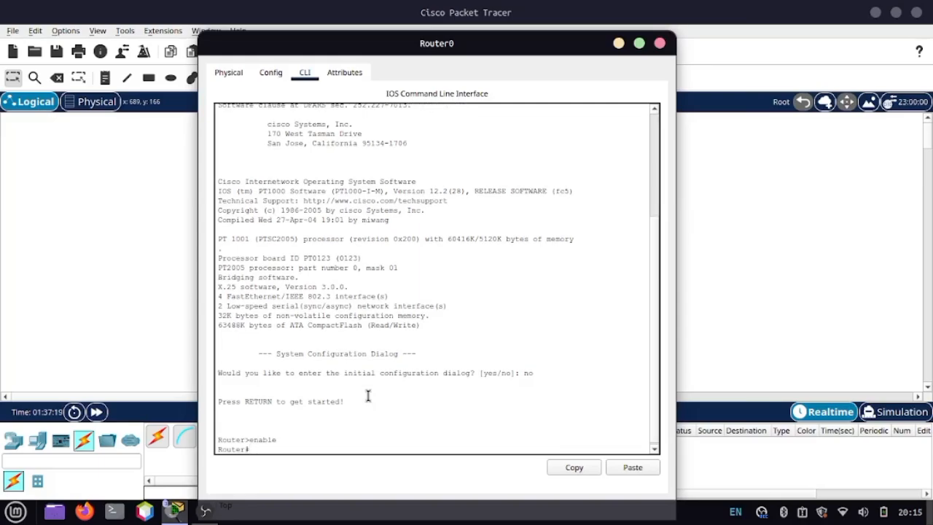
mouse_move(277, 439)
left_mouse_down()
mouse_move(217, 449)
mouse_move(272, 451)
left_mouse_up()
left_click(275, 450)
type("conf")
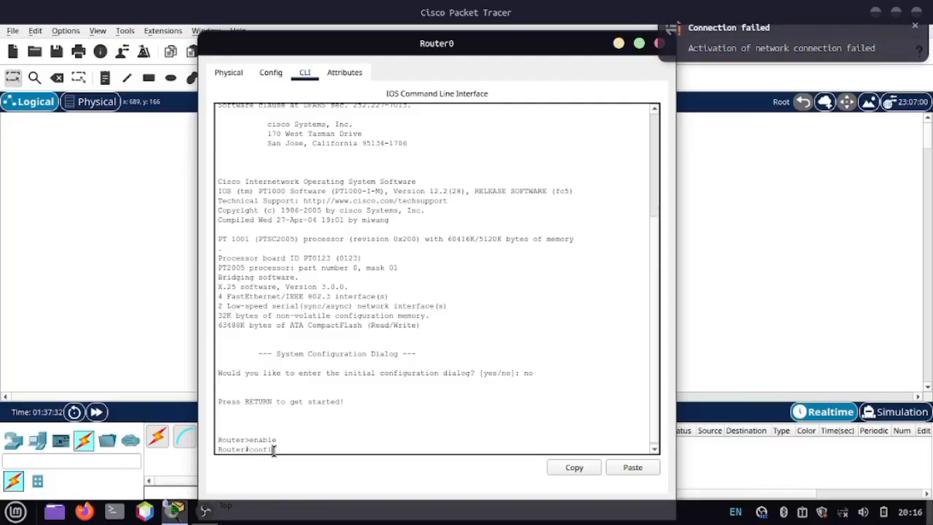
type("igure terminal")
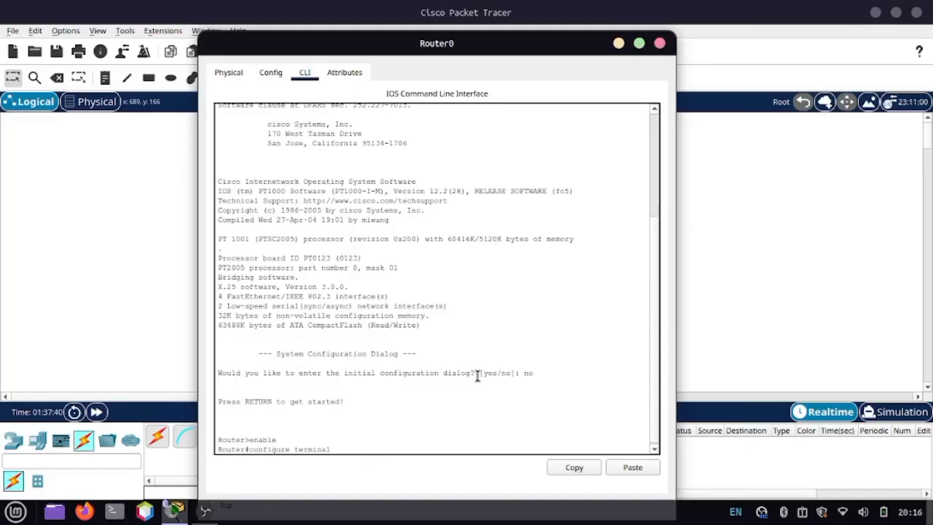
key("Return")
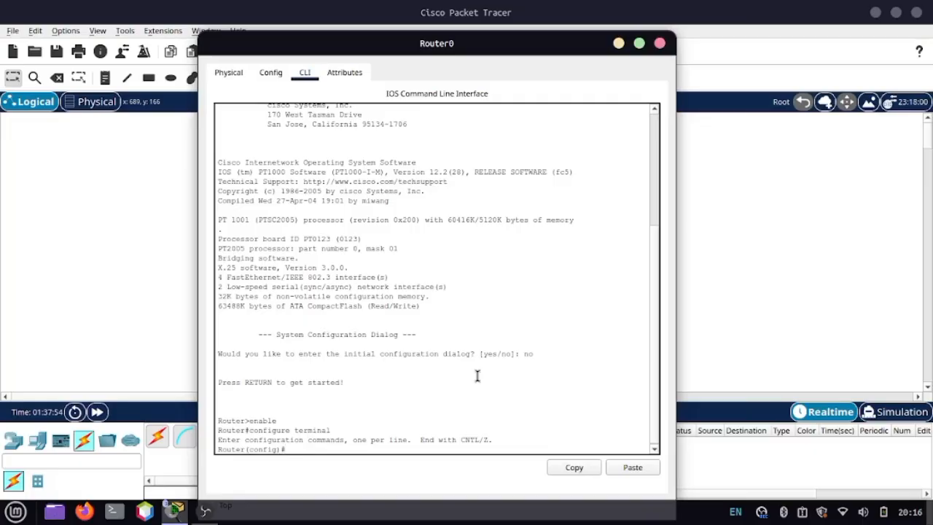
Step: Examine Router0's links to both switches in the topology and return to its command line
left_click_drag(493, 43, 773, 62)
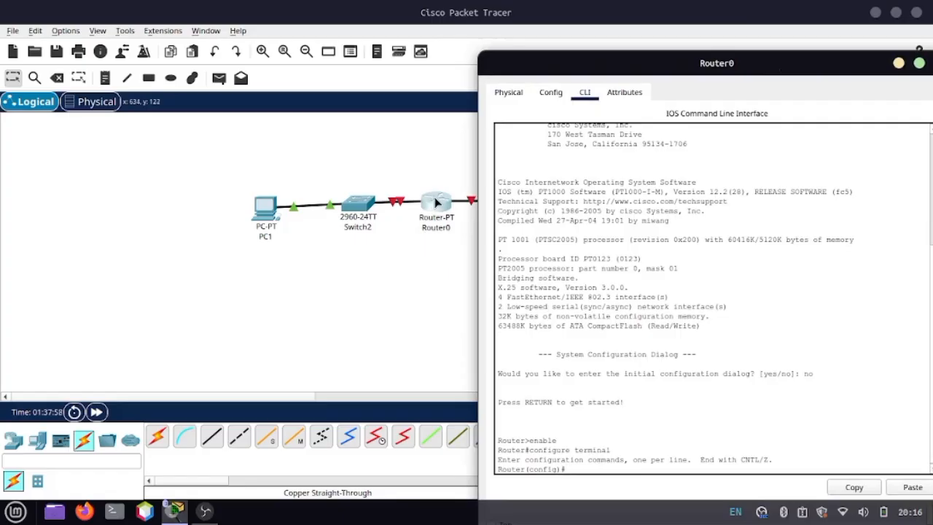
left_click(429, 283)
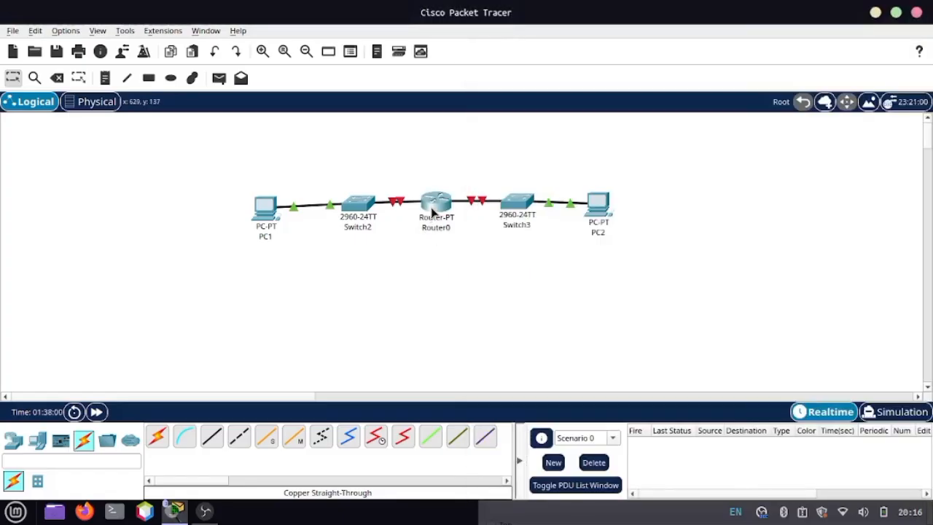
mouse_move(432, 210)
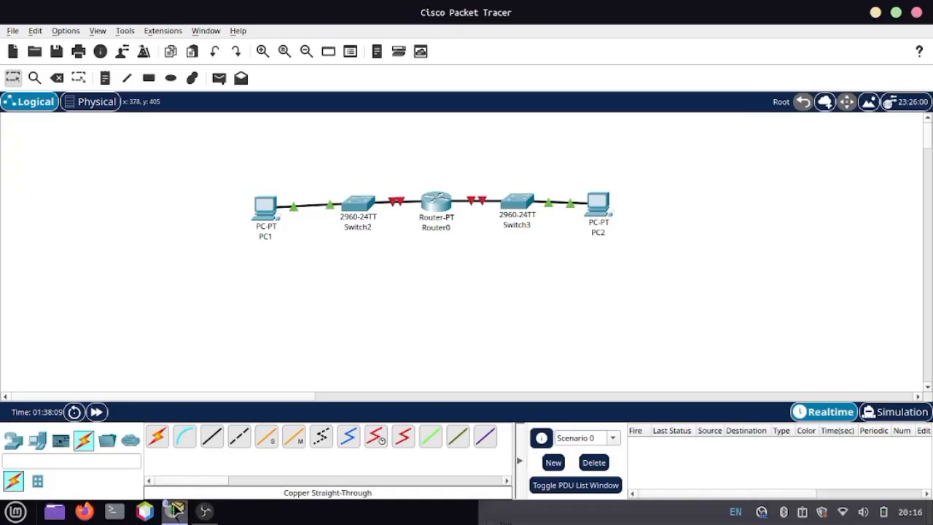
mouse_move(175, 510)
left_click(381, 453)
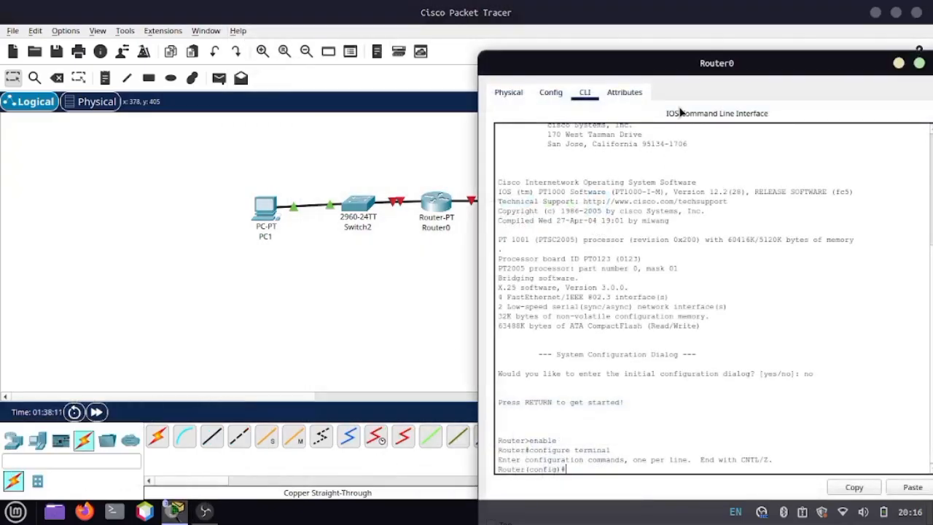
left_click_drag(715, 62, 505, 24)
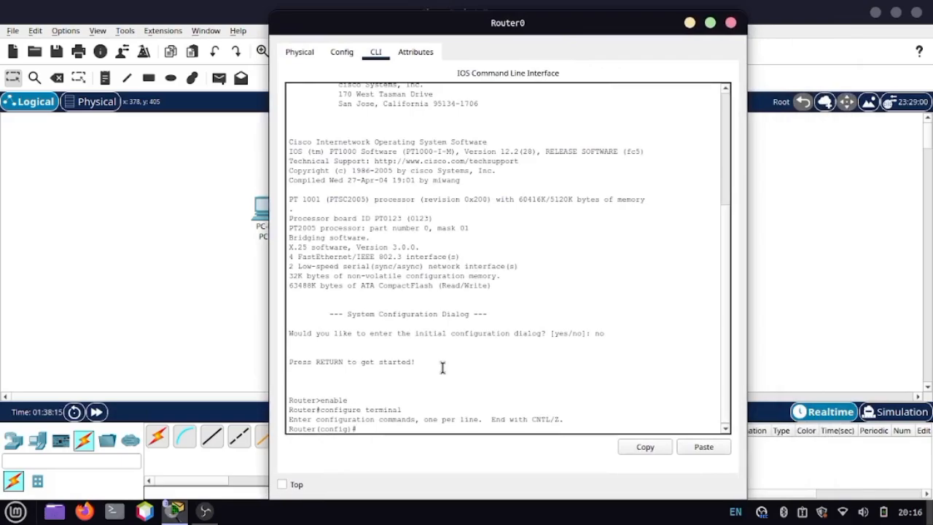
Step: Enter interface configuration mode for FastEthernet0/0 on Router0
type("interfa")
type("ce")
type("gi")
type("g")
key("BackSpace")
key("BackSpace")
key("BackSpace")
type("FastEthernet")
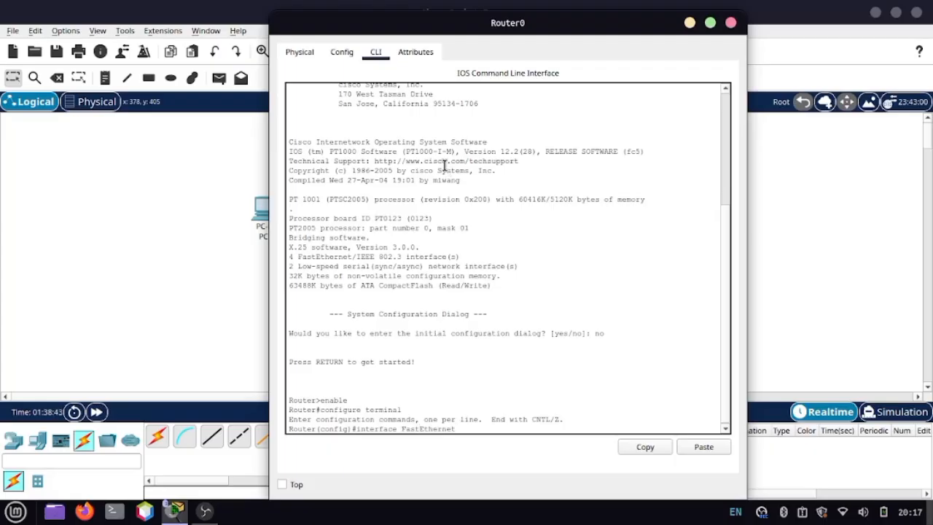
left_click(243, 222)
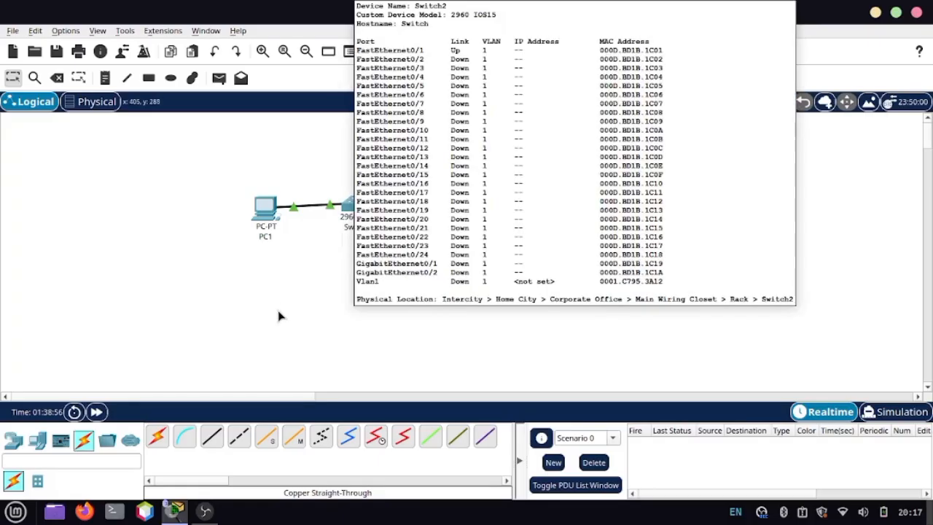
mouse_move(179, 515)
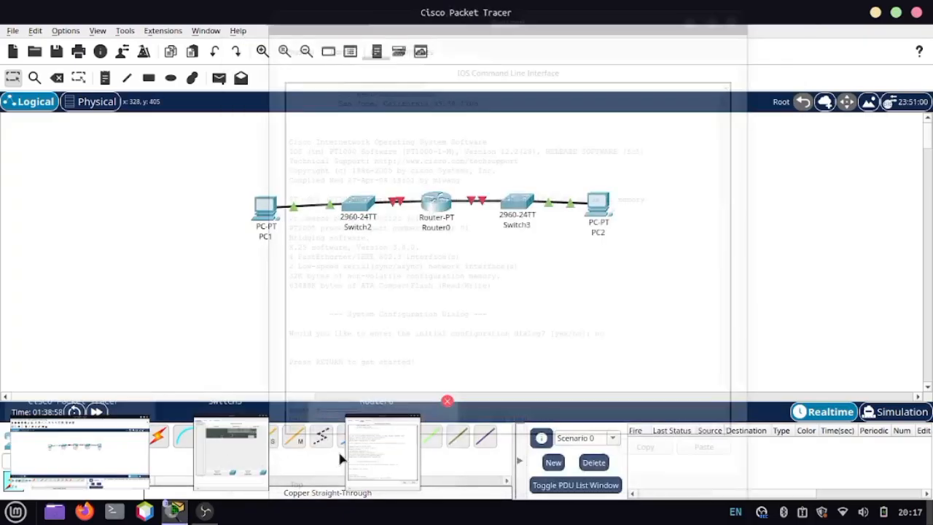
left_click(357, 461)
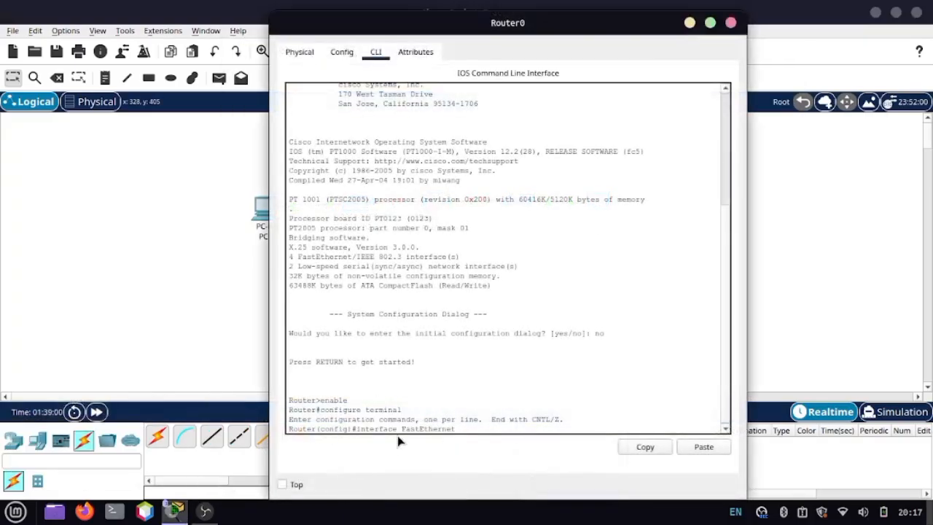
type("0/0")
key("Return")
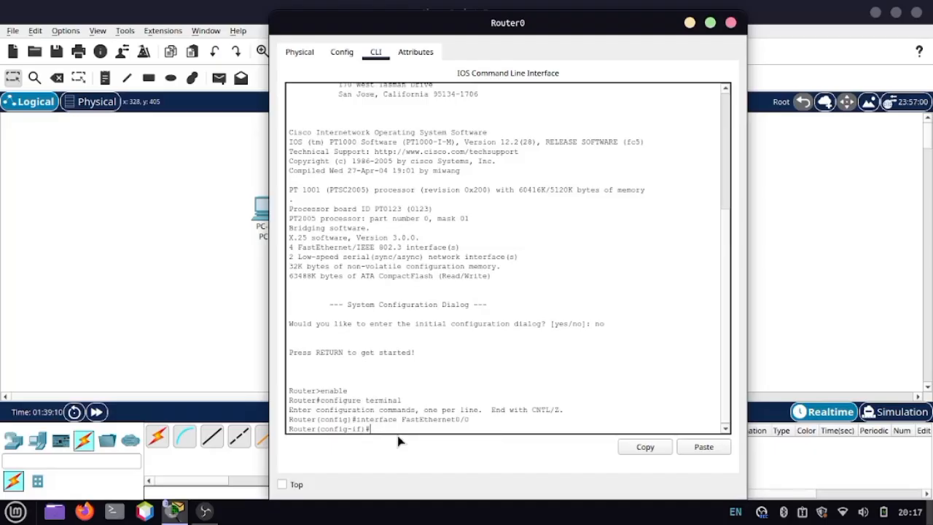
Step: Assign IP address 192.168.10.1 with subnet mask 255.255.255.0 to Router0's FastEthernet0/0 interface
type("ip addr")
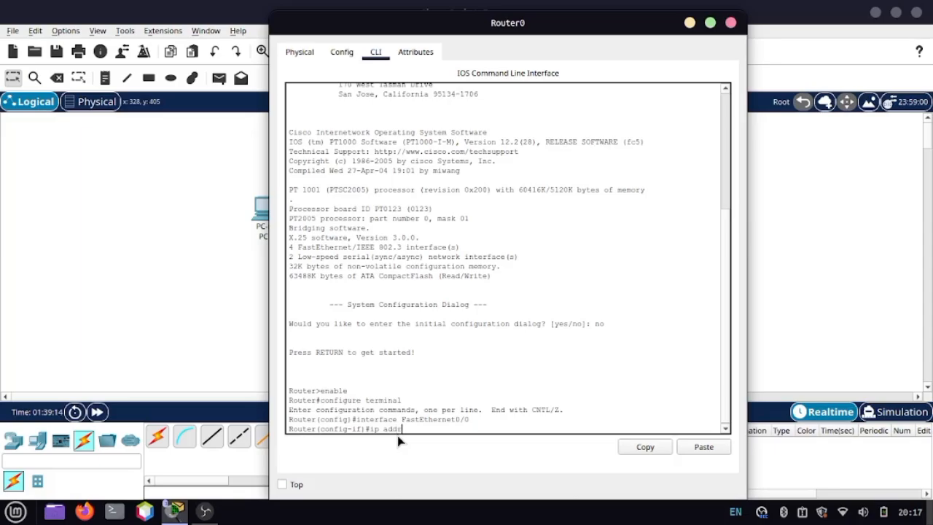
type("ess 19")
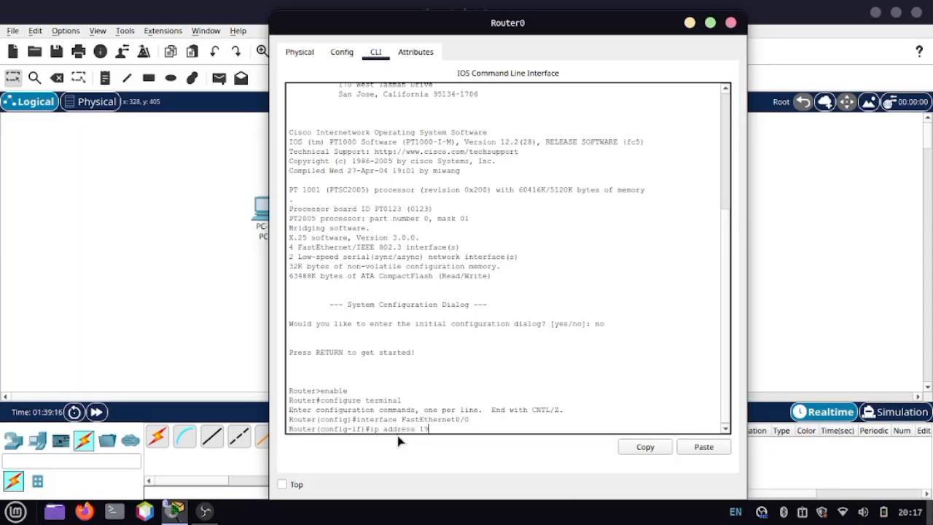
type("2.168.10.1")
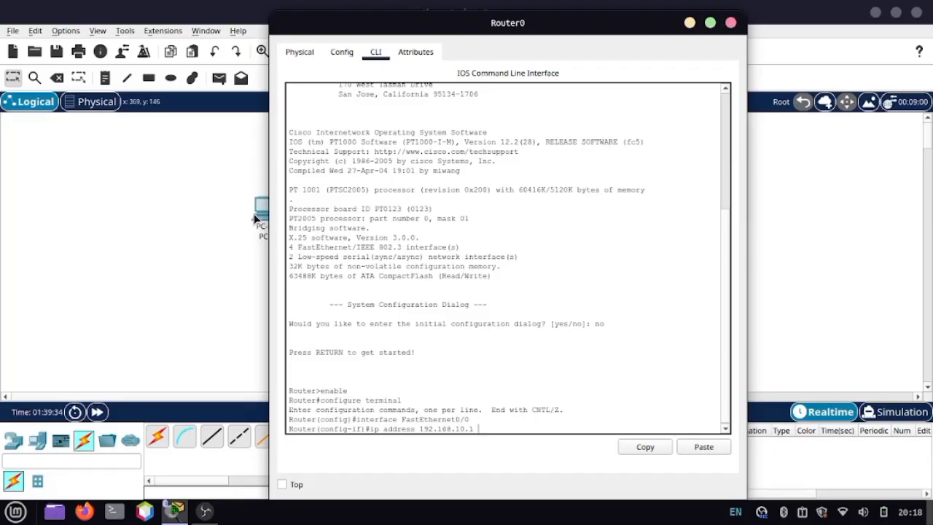
type("255")
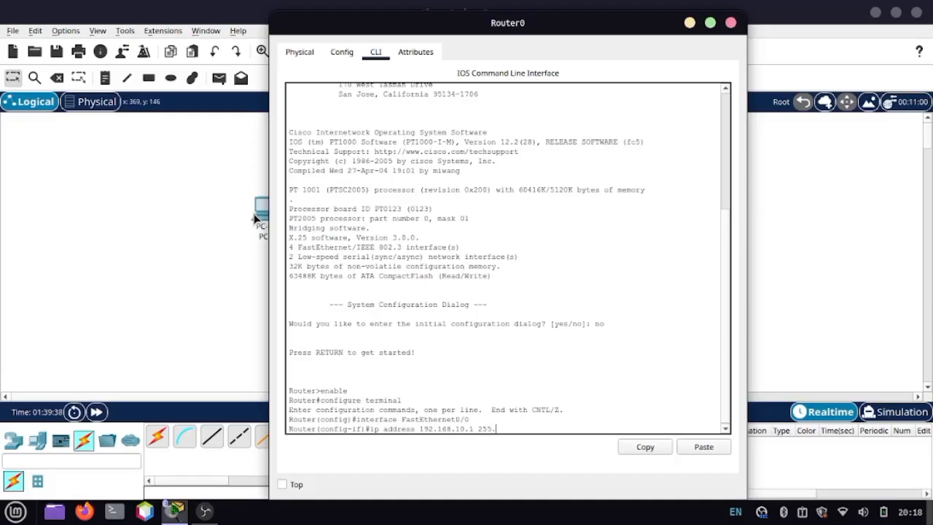
type(".255.255.0")
key("Return")
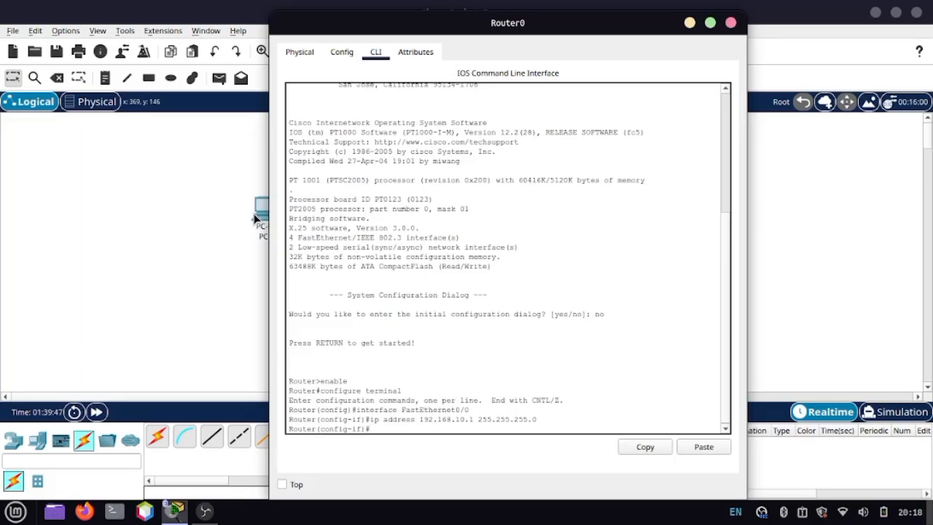
Step: Enable FastEthernet0/0 with no shutdown, check its link in the topology and return to the interface configuration prompt
type("no shutdown")
key("Return")
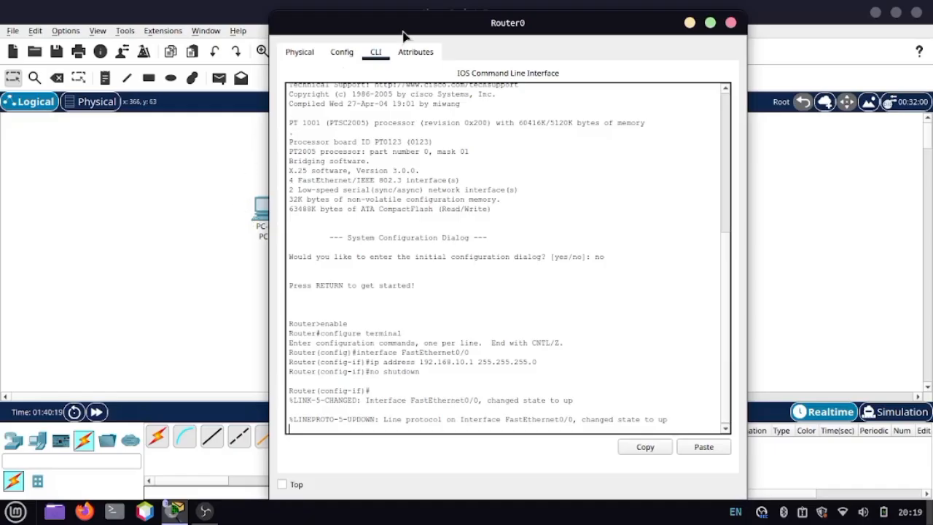
left_click_drag(403, 31, 659, 66)
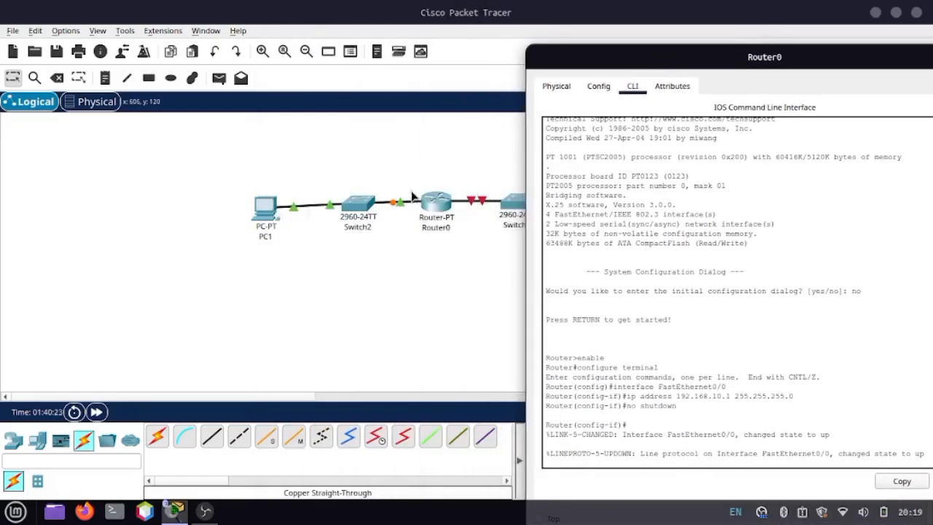
left_click_drag(722, 49, 465, 25)
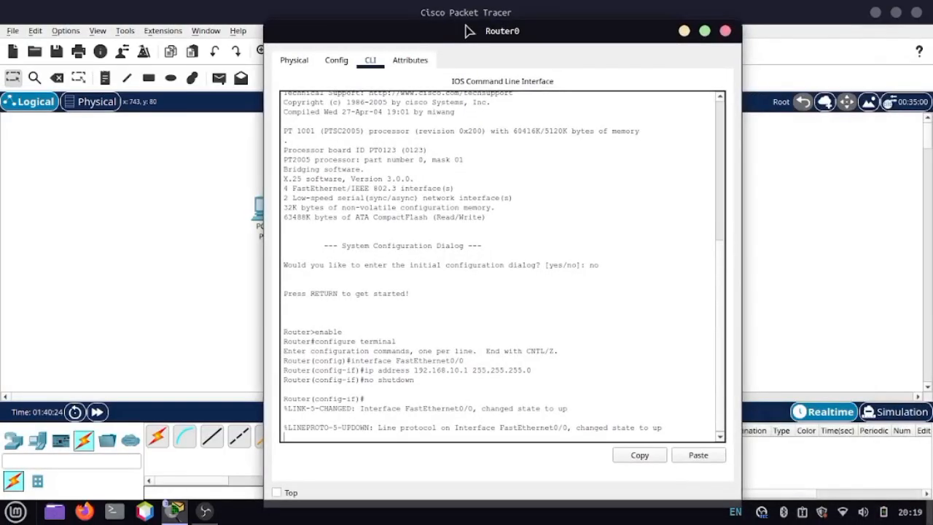
key("Return")
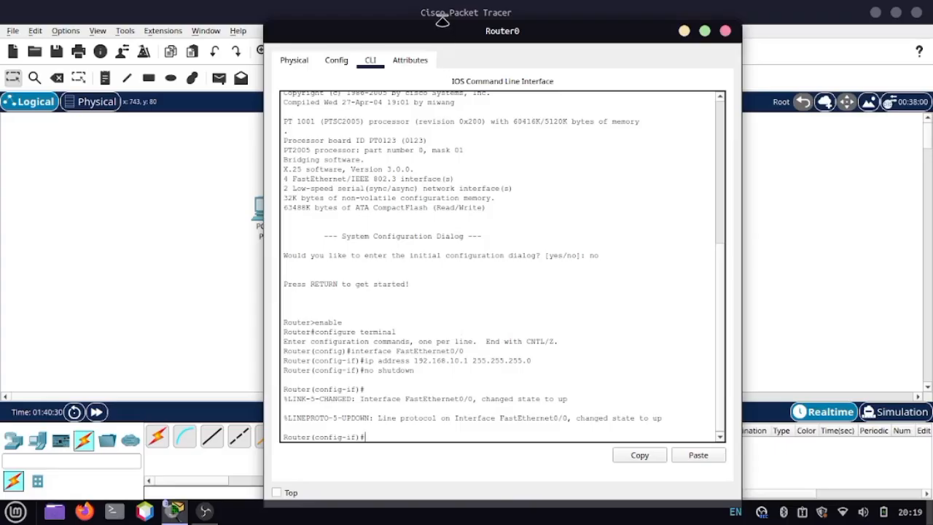
Step: Bring the topology into full view and fast-forward the network time twice to speed up the Switch2–Router0 link
left_click_drag(450, 24, 722, 68)
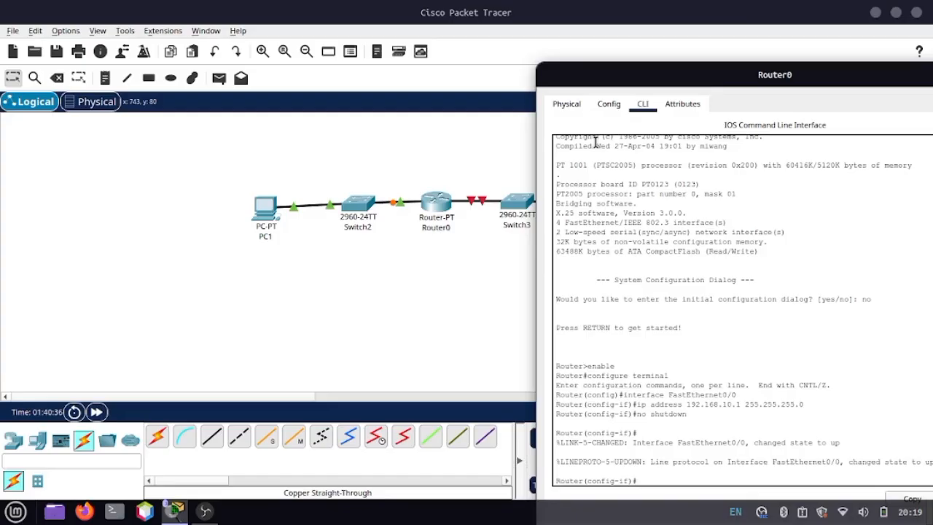
left_click(381, 303)
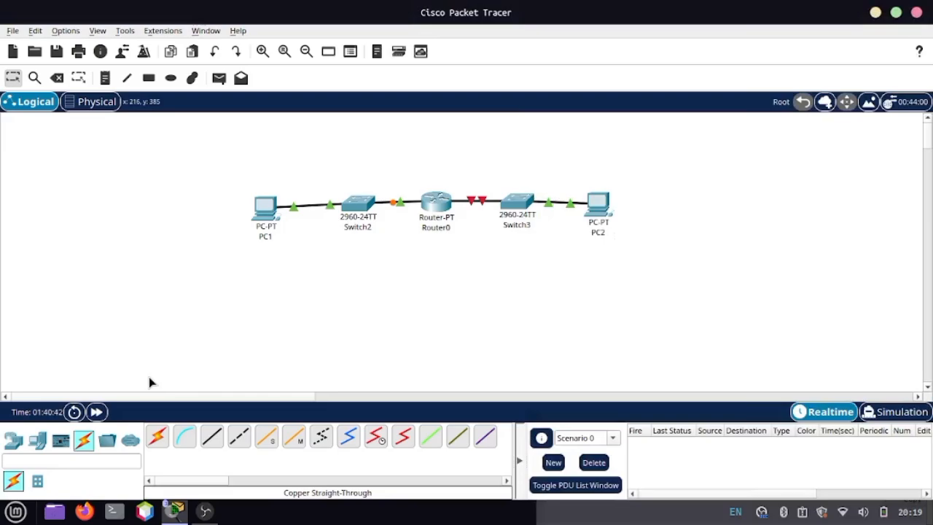
left_click(97, 413)
left_click(96, 413)
Step: Open PC1's Command Prompt and ping its gateway at 192.168.10.1
mouse_move(270, 216)
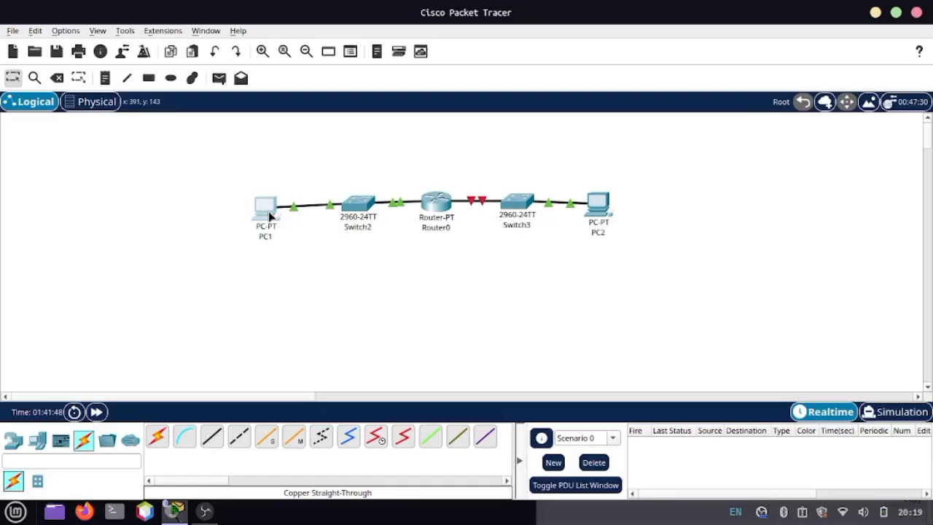
left_click(270, 216)
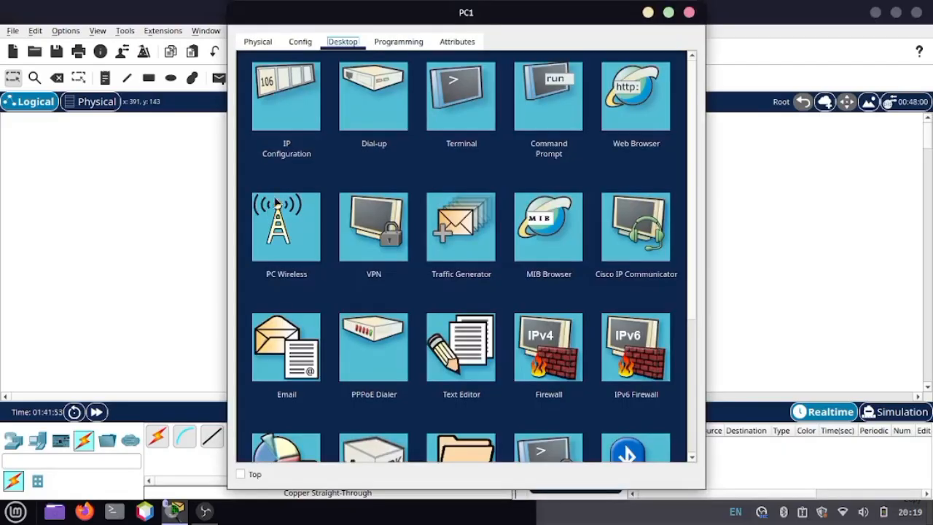
left_click(540, 117)
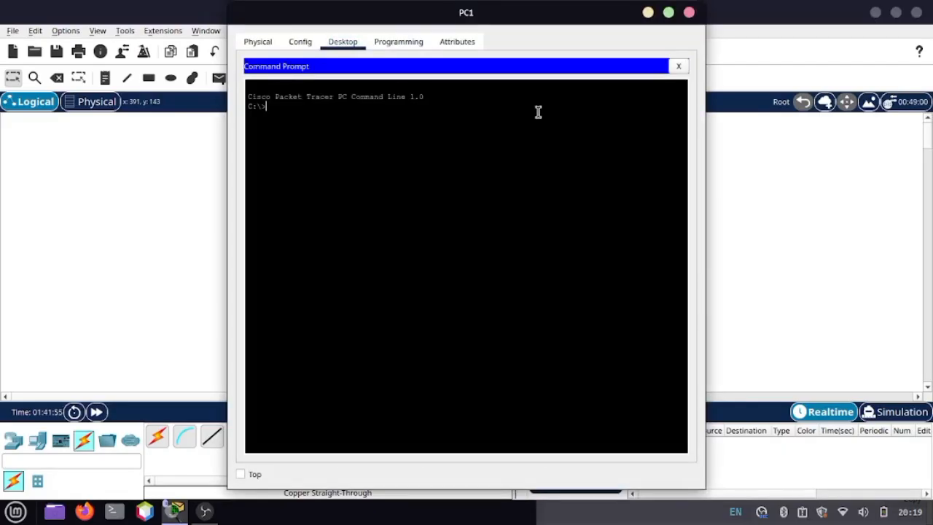
type("ping 192.168.10.1")
key("Return")
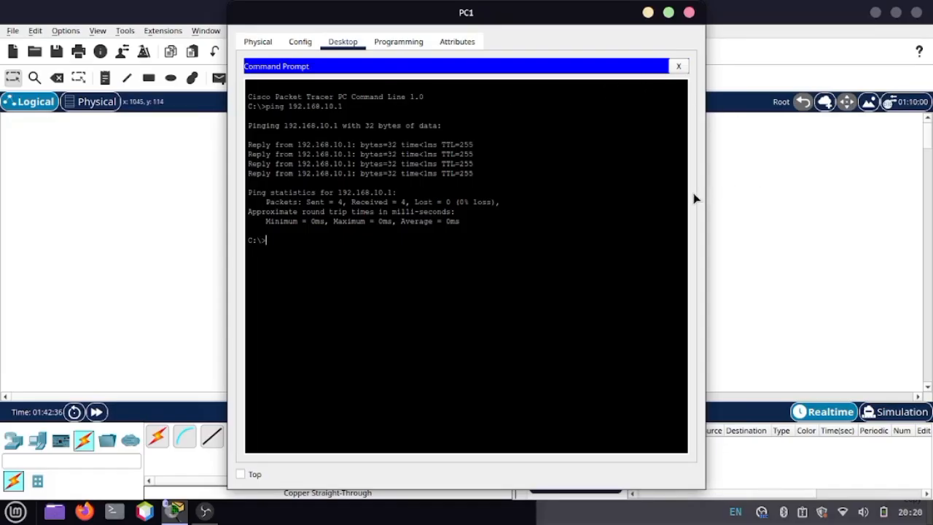
Step: Leave PC1's Command Prompt and bring Router0's command line back to the front
left_click(720, 183)
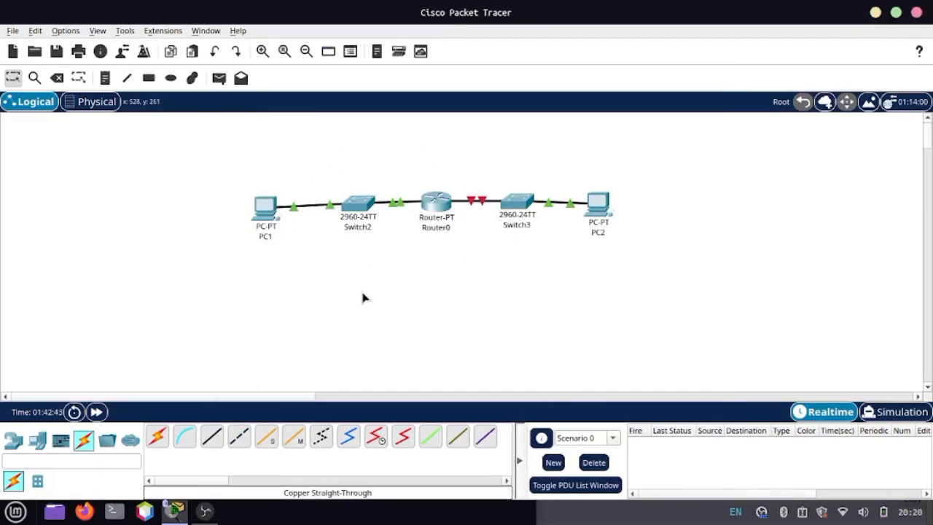
mouse_move(177, 514)
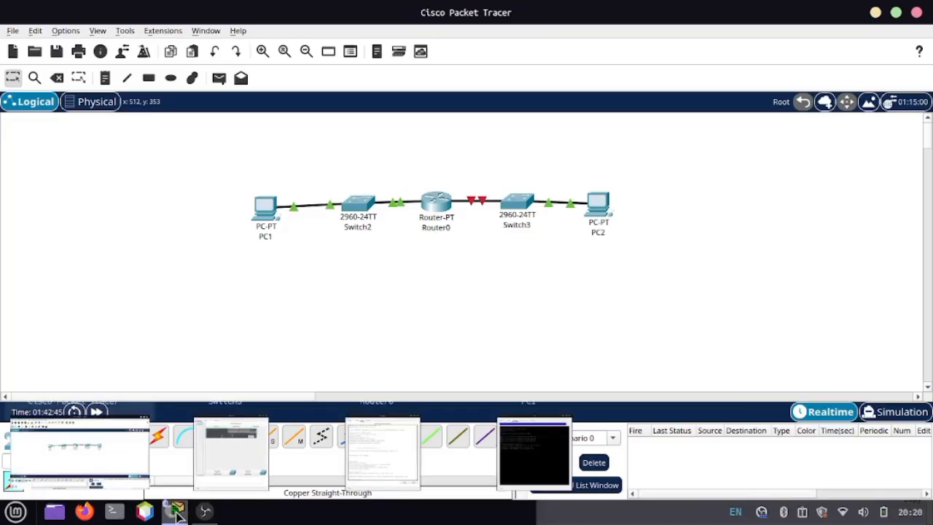
mouse_move(336, 452)
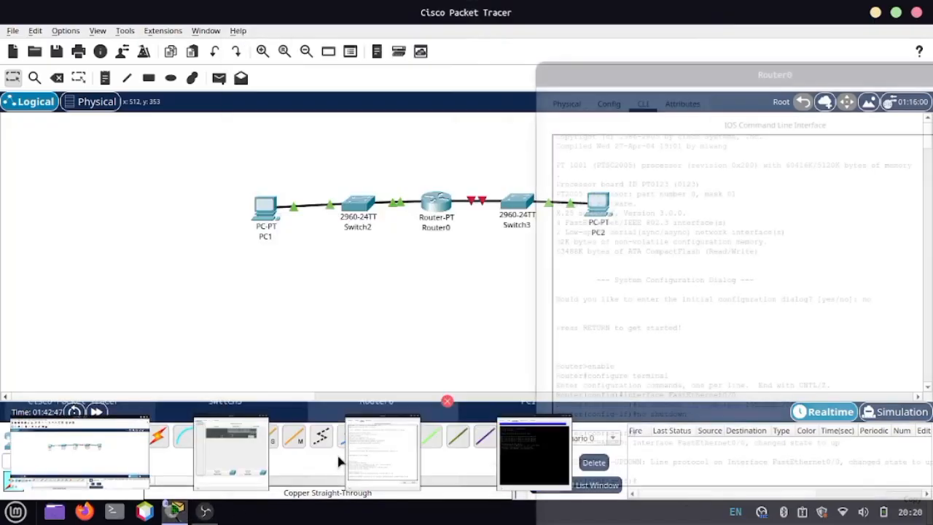
left_click(382, 452)
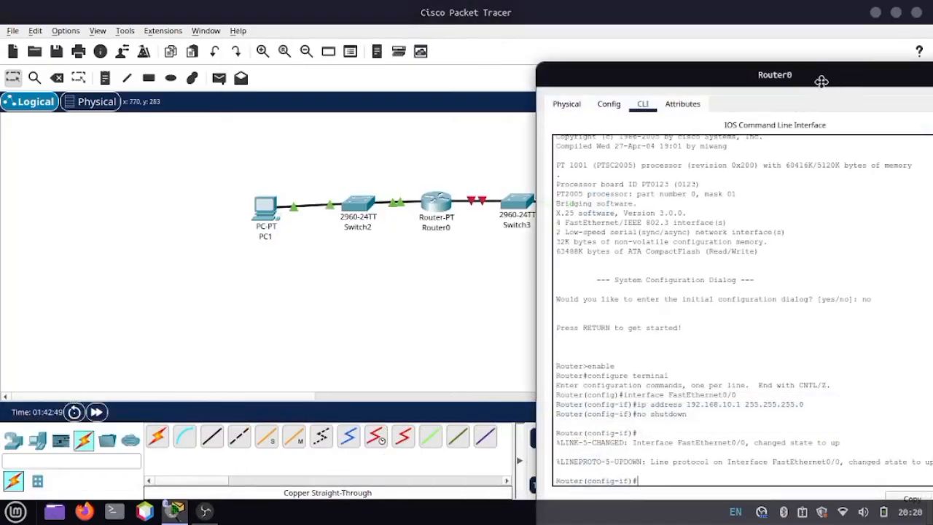
Step: Reposition Router0's window and exit the FastEthernet0/0 configuration to return to global configuration mode
left_click_drag(821, 81, 358, 29)
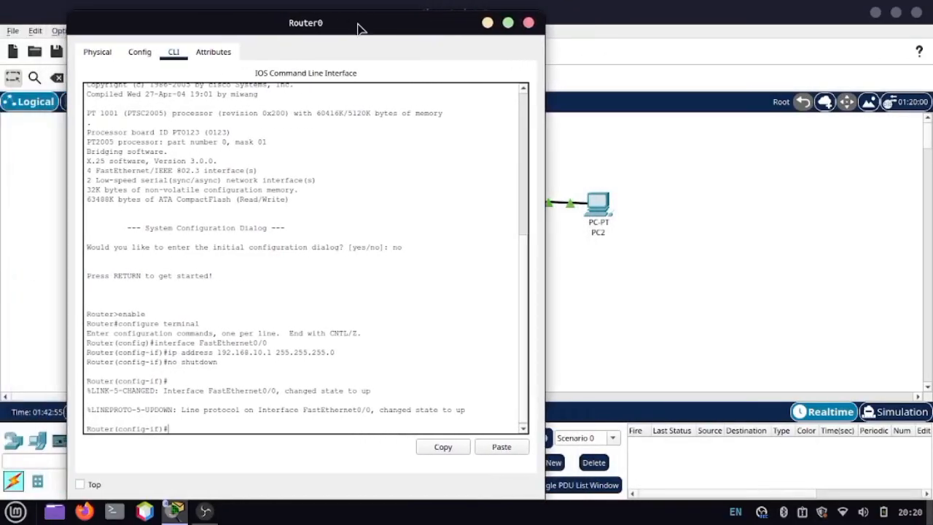
type("exi")
type("t")
key("Return")
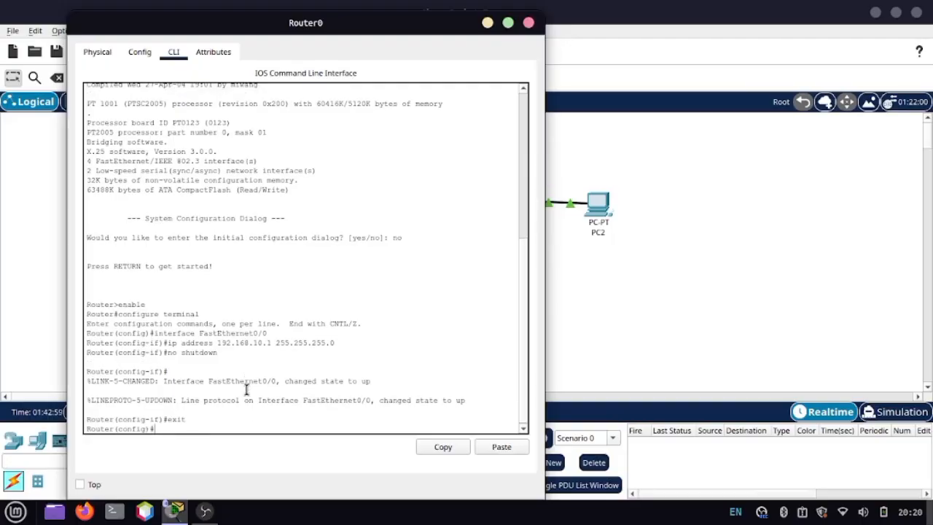
Step: Try to enter interface configuration for FastEthernet0/1 on Router0
type("interface FastEthernet0/1")
key("Return")
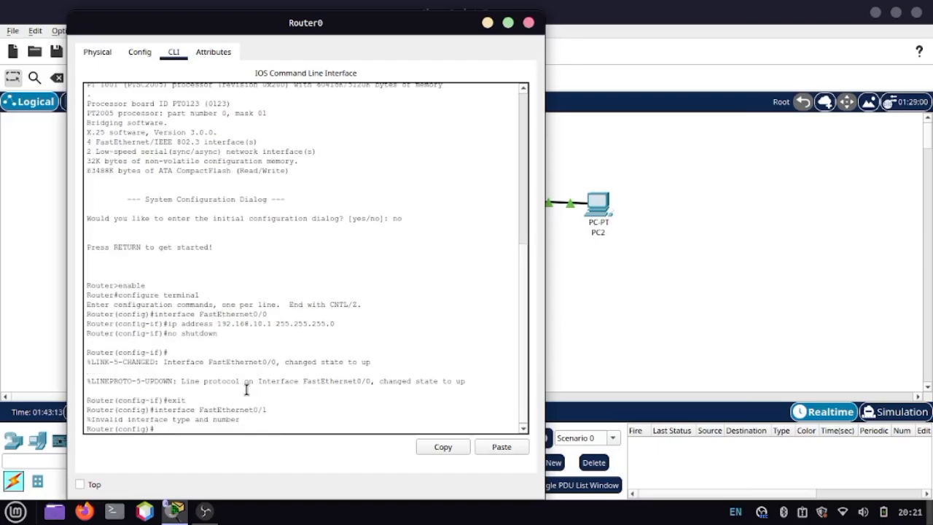
Step: Correct the interface command to FastEthernet1/0 and enter that interface's configuration on Router0
key("Up")
left_click(736, 328)
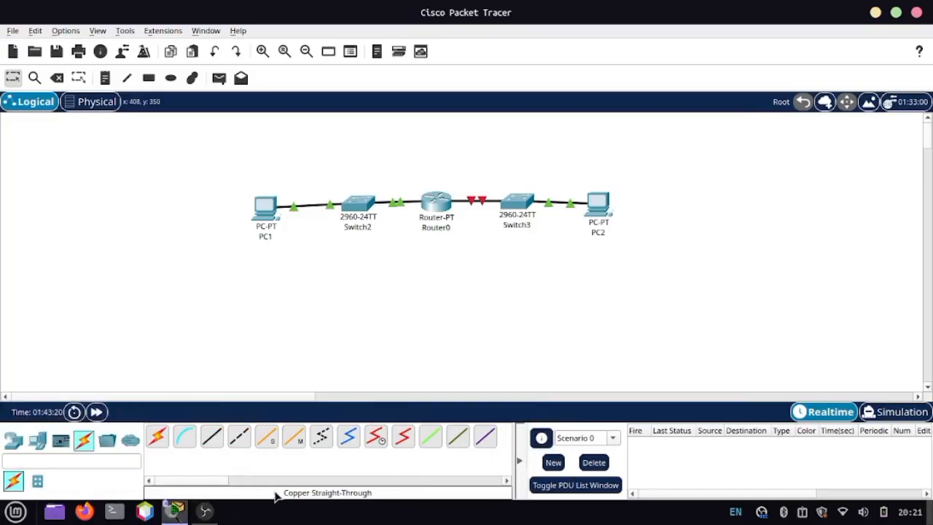
mouse_move(175, 510)
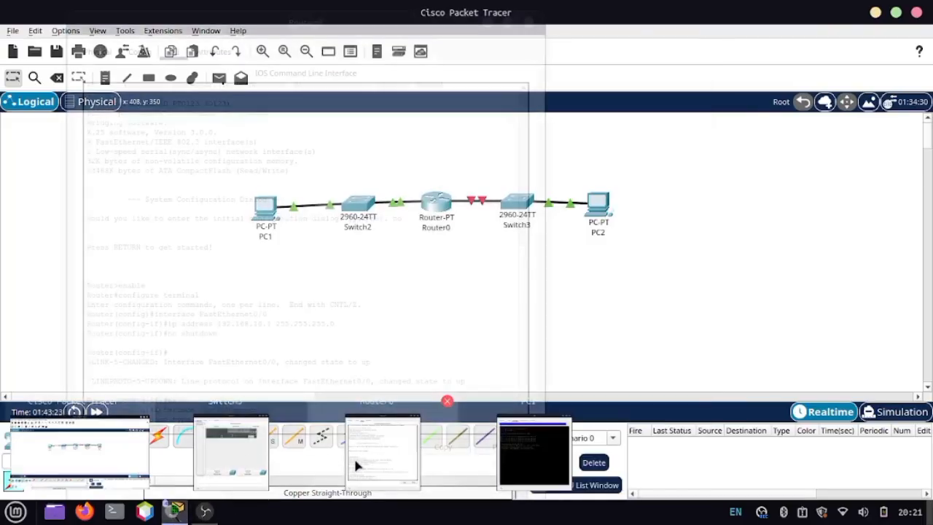
left_click(384, 458)
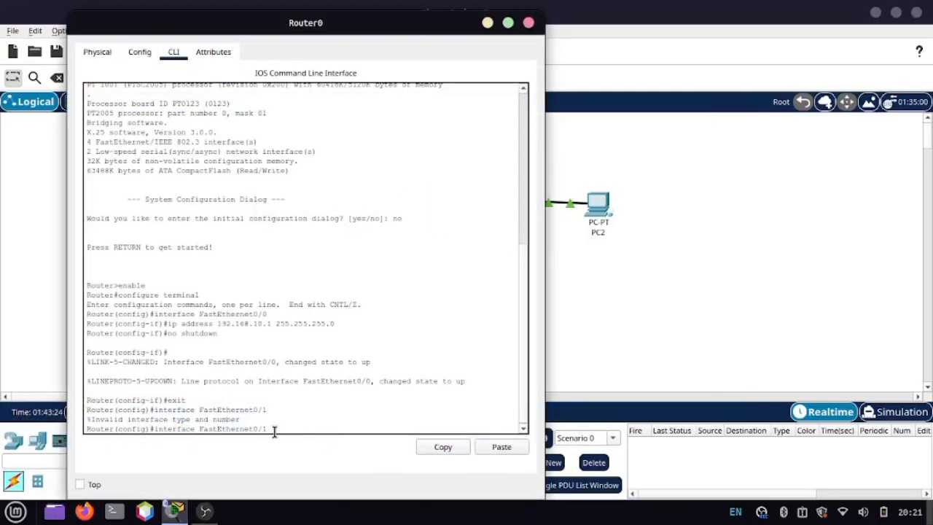
key("BackSpace")
key("BackSpace")
key("BackSpace")
type("1/0")
key("Return")
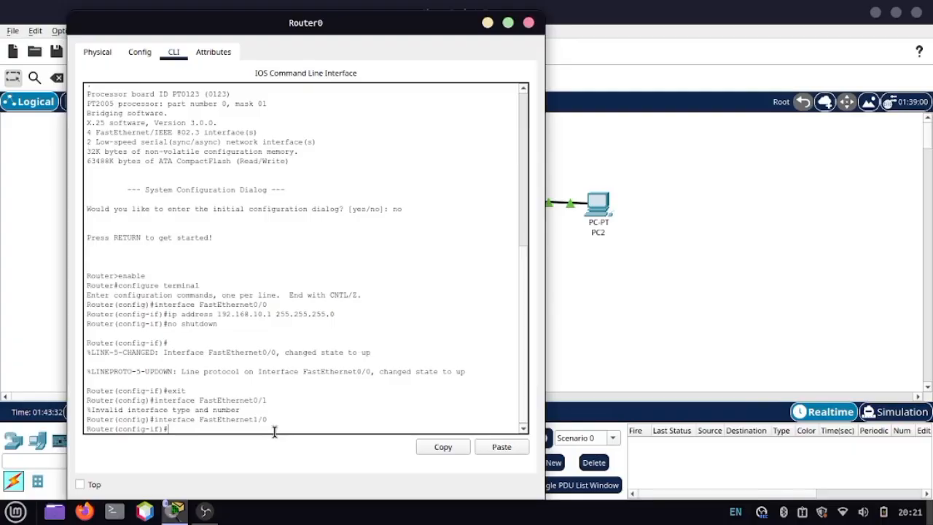
Step: Assign FastEthernet1/0 the IP address 192.168.20.1 with subnet mask 255.255.255.0
type("ip address 192.168.20.1 255.255.255.0")
key("Return")
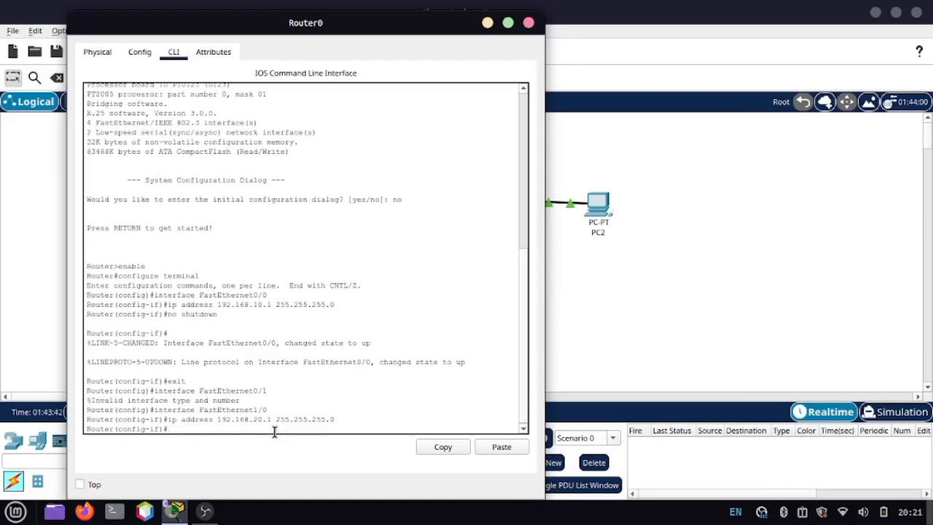
Step: Enable FastEthernet1/0 with no shutdown and fast-forward the network time to bring up the Router0–Switch3 link
type("no shutdwo")
key("BackSpace")
type("own")
key("Return")
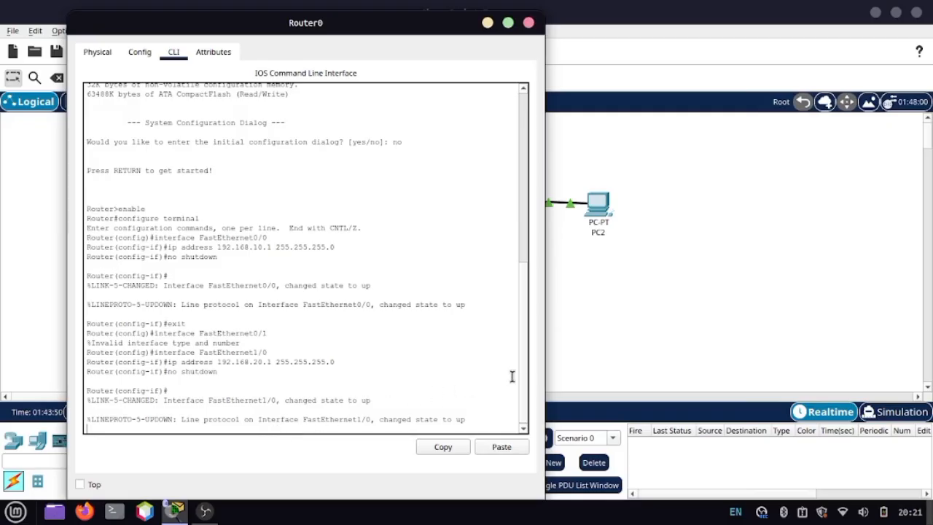
left_click(571, 359)
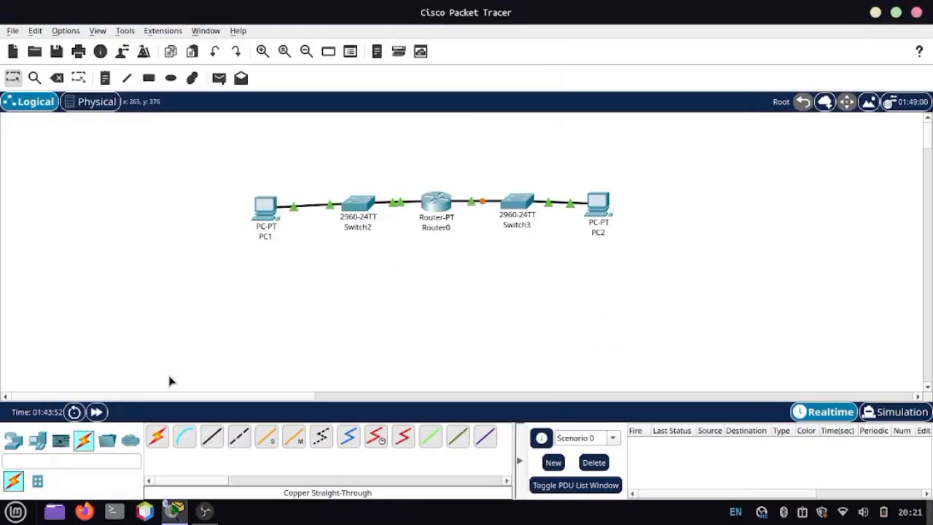
left_click(95, 413)
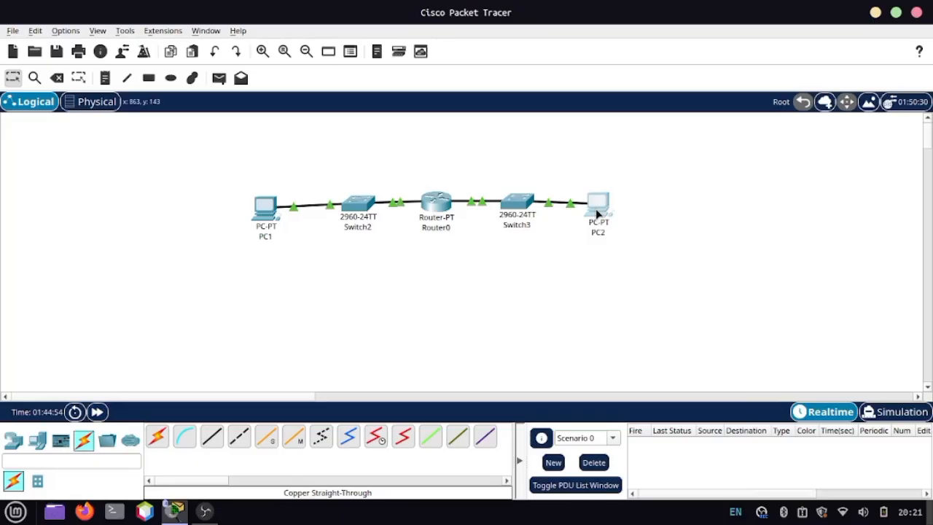
Step: Open PC2's Command Prompt and ping its gateway at 192.168.20.1
left_click(596, 208)
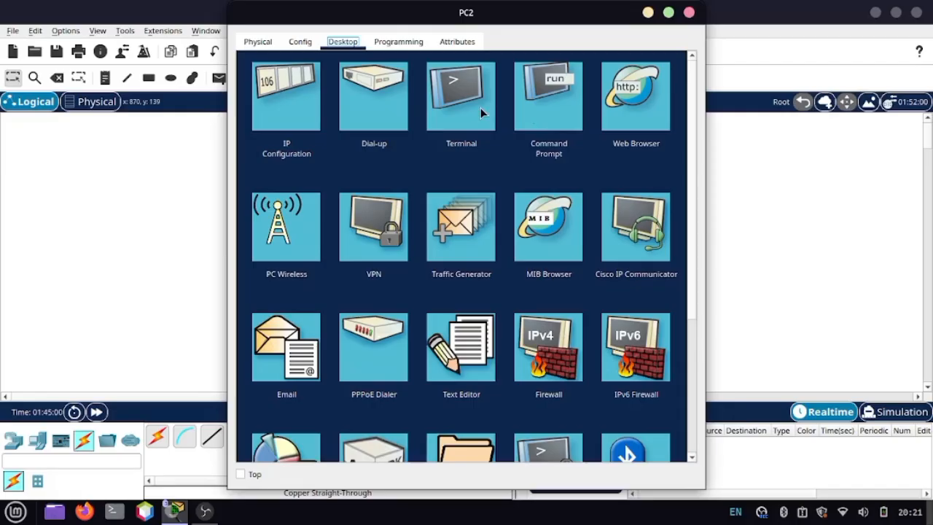
left_click(536, 107)
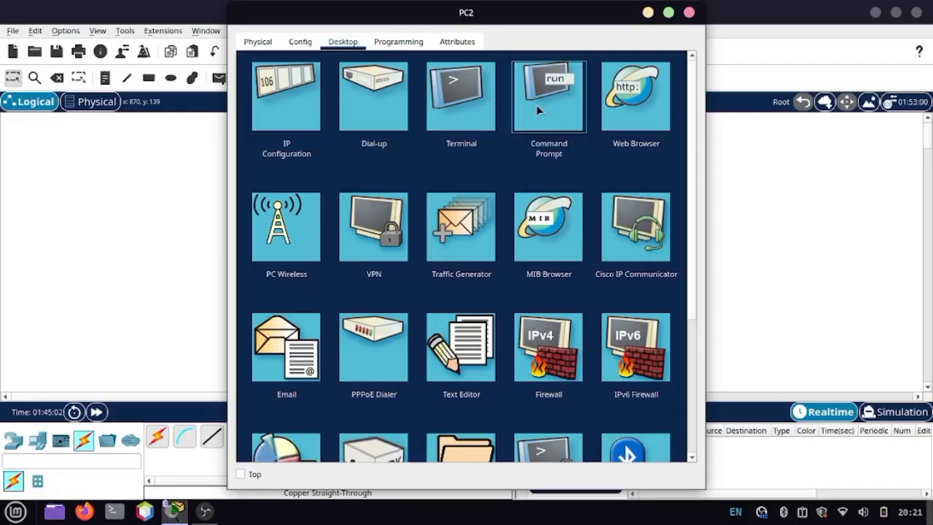
type("pin")
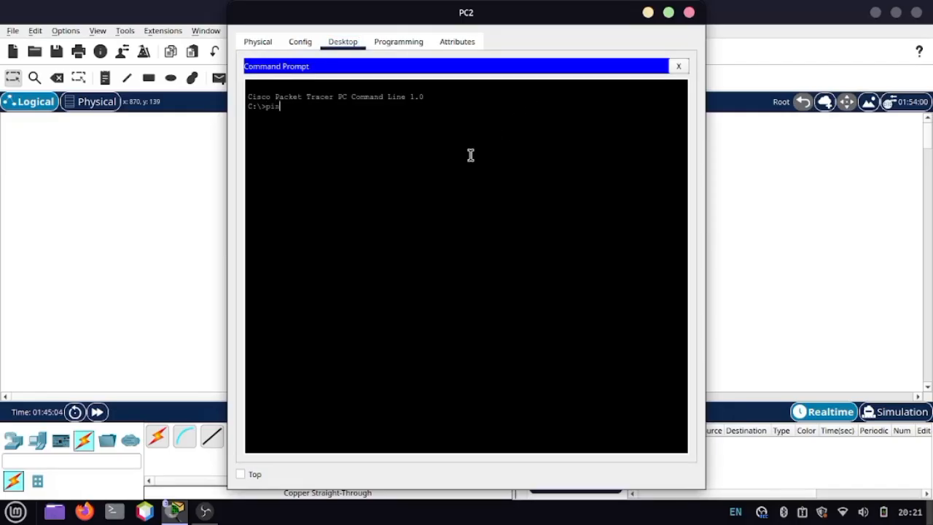
type("g 192.168.")
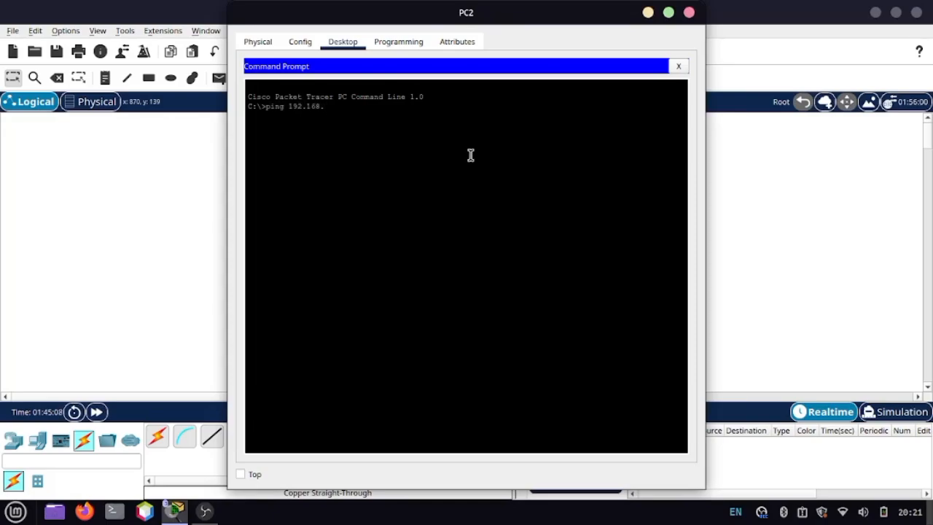
type("20.1")
key("Return")
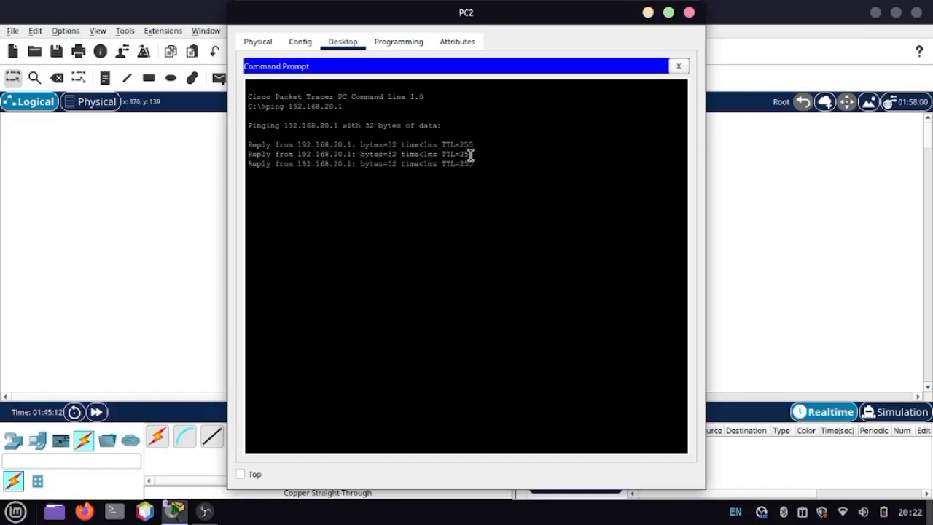
Step: Place PC2's Command Prompt beside the topology and enter, without running it, a ping command for 192.168.10.10
left_click_drag(494, 19, 836, 38)
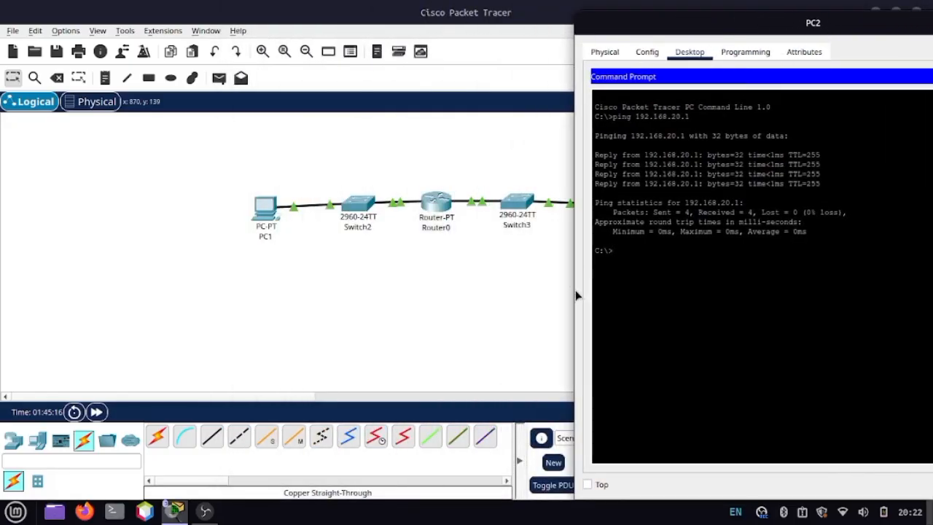
left_click(499, 308)
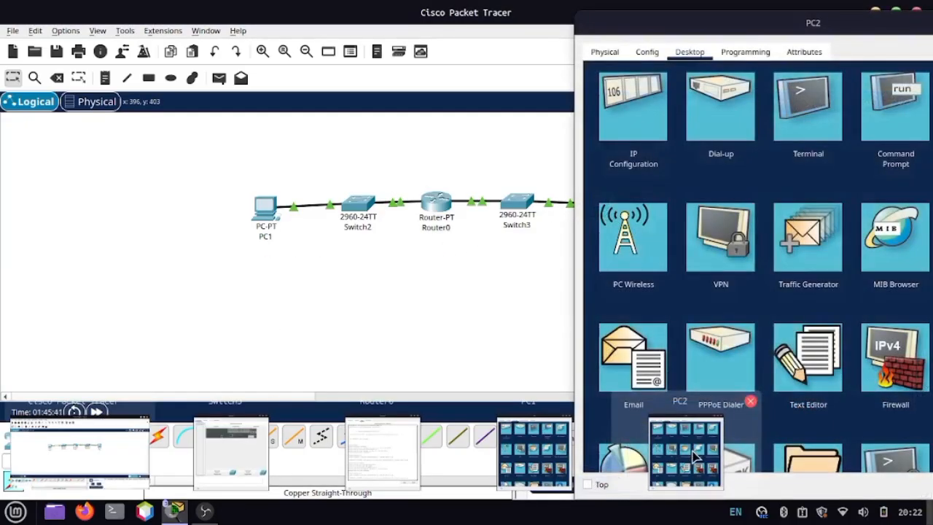
left_click(694, 457)
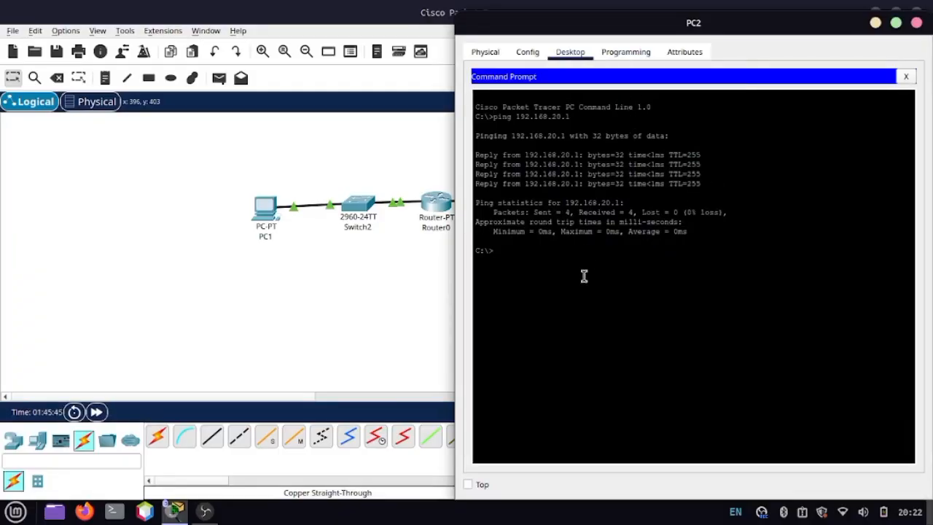
type("ping 192.168.20")
key("BackSpace")
key("BackSpace")
type("10.10")
Step: Check PC1's IP address in the topology, return to PC2's Command Prompt and run the prepared ping to PC1
double_click(265, 217)
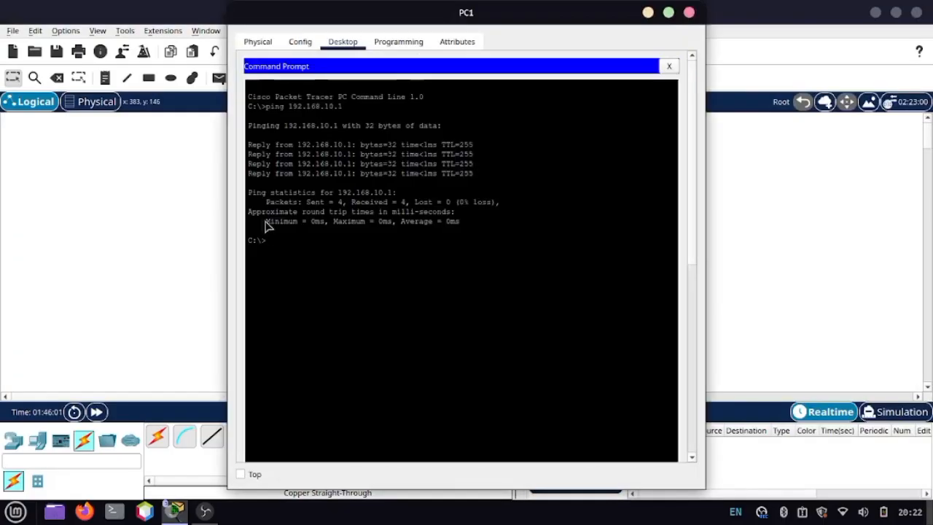
left_click(200, 241)
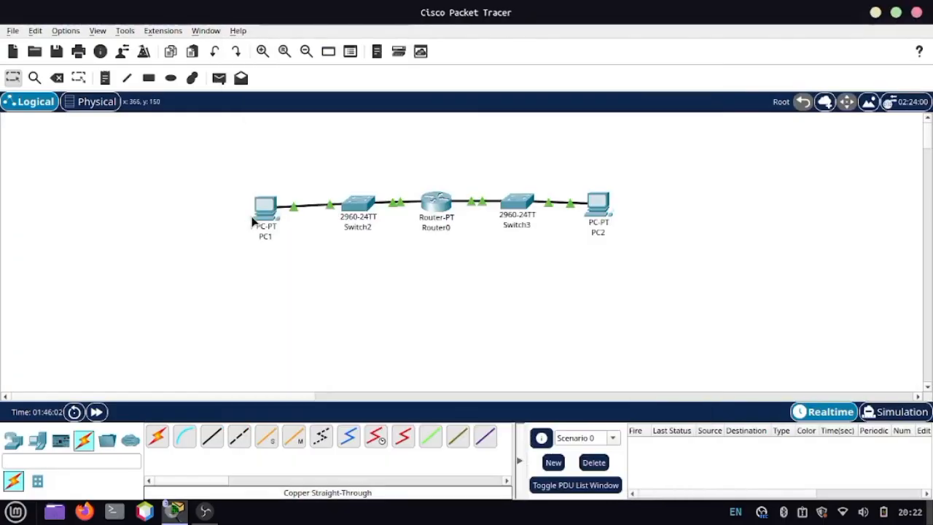
mouse_move(260, 216)
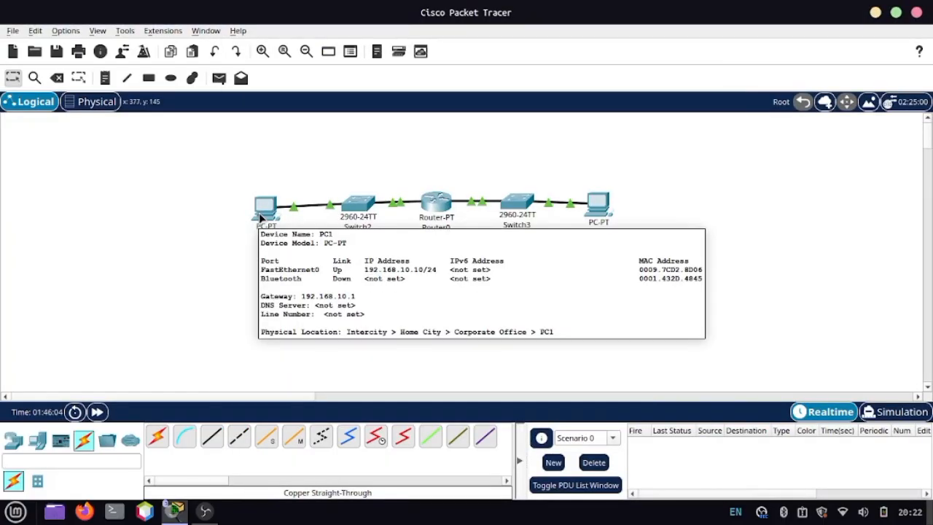
left_click(614, 209)
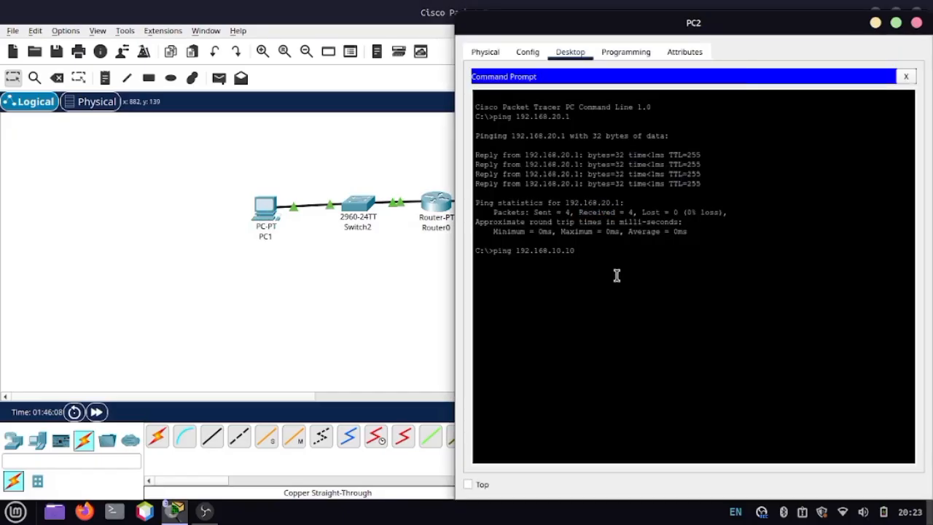
key("Return")
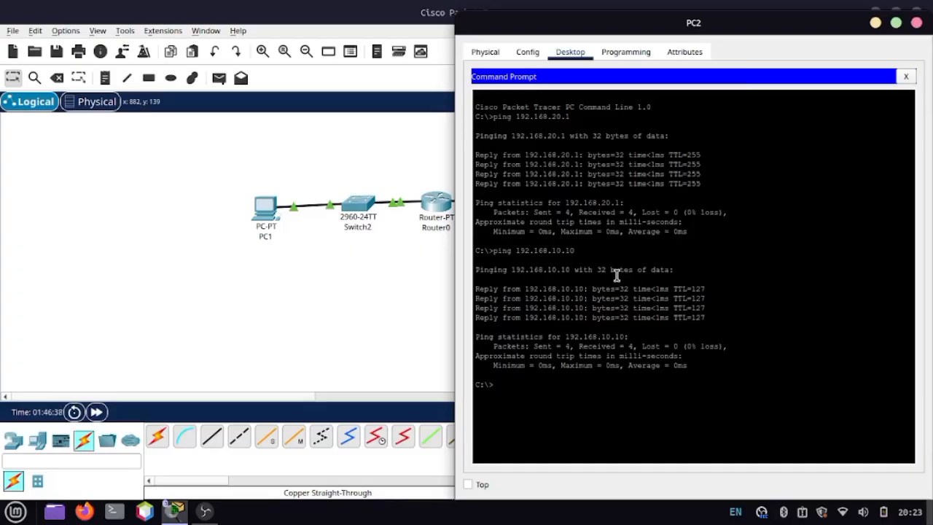
Step: Set PC1's IPv4 default gateway to 192.168.11.1 in its global settings and close its window
left_click(400, 307)
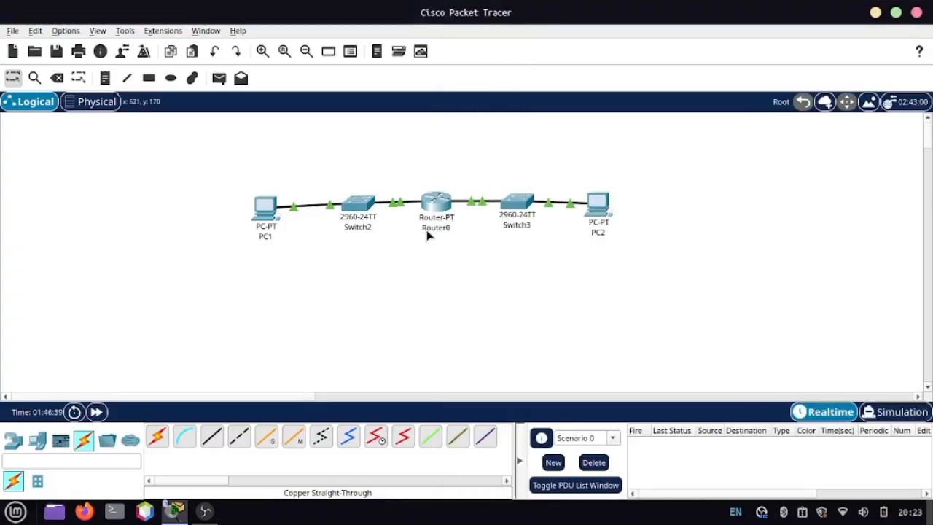
mouse_move(425, 204)
left_click(268, 199)
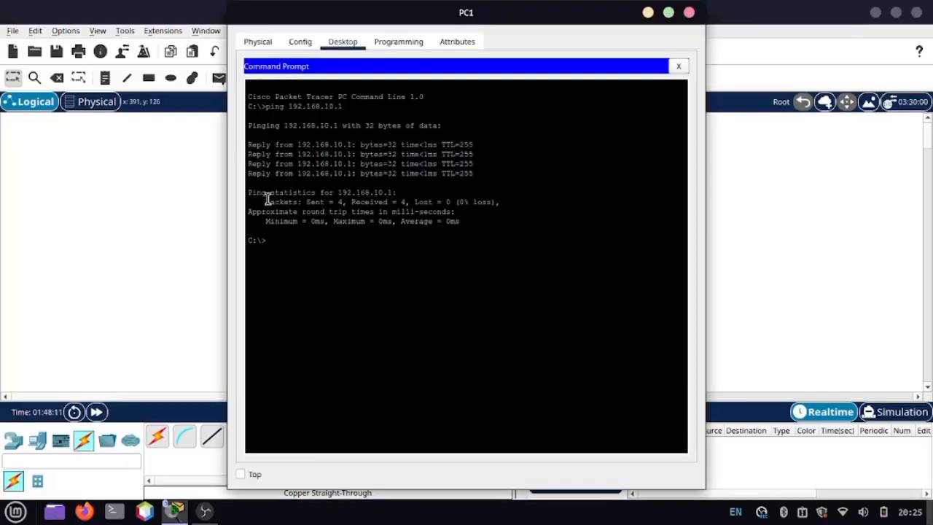
left_click(389, 44)
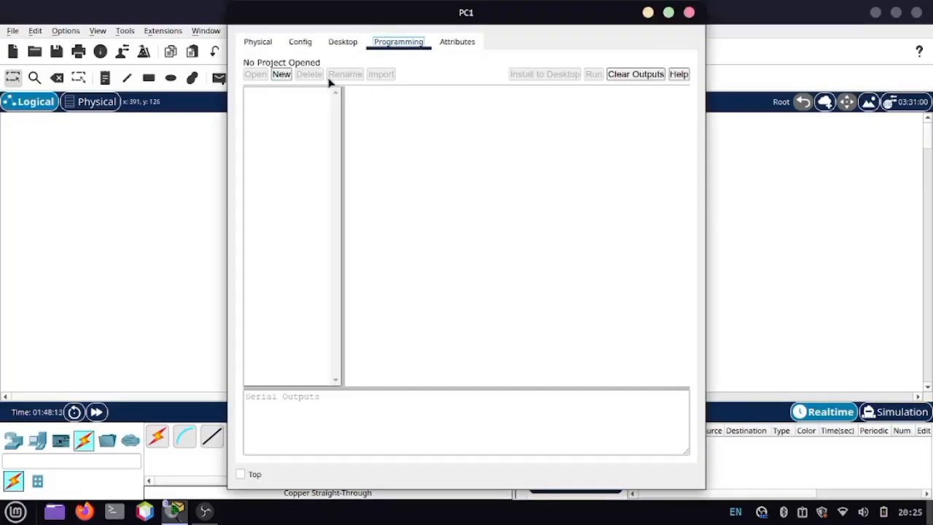
left_click(301, 45)
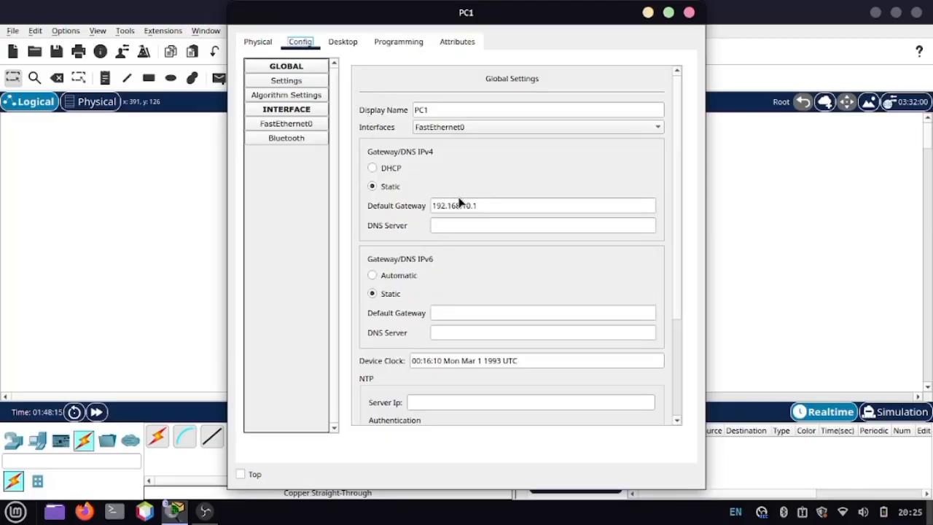
left_click(492, 205)
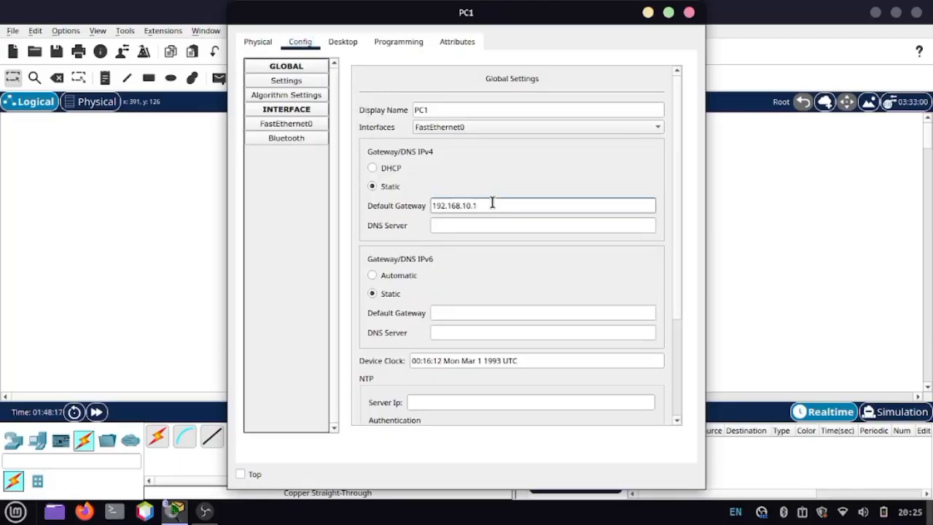
key("Left")
key("BackSpace")
type("1")
key("Right")
key("Right")
left_click(690, 14)
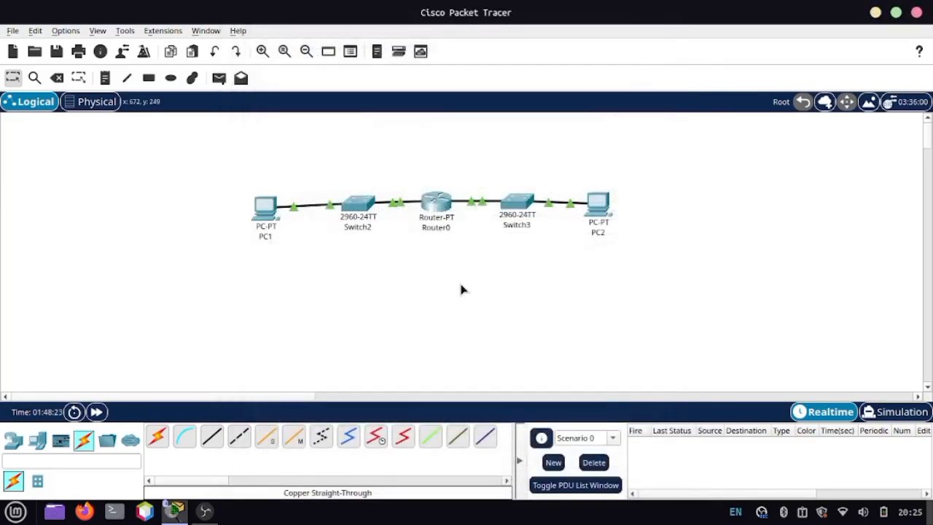
Step: Reopen PC1 and review the addresses in its IP configuration
left_click(257, 214)
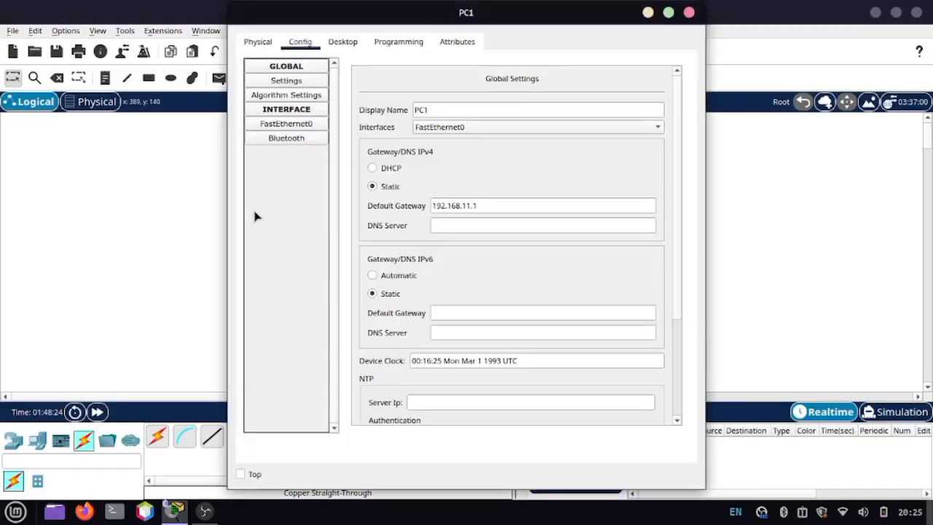
left_click(343, 41)
left_click(291, 121)
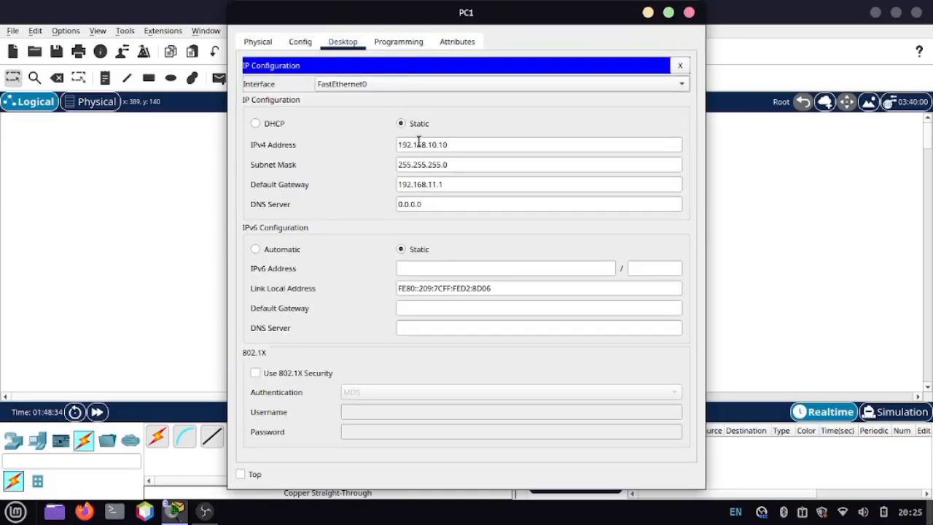
Step: Open PC1's Command Prompt and ping 192.168.10.1
left_click(398, 43)
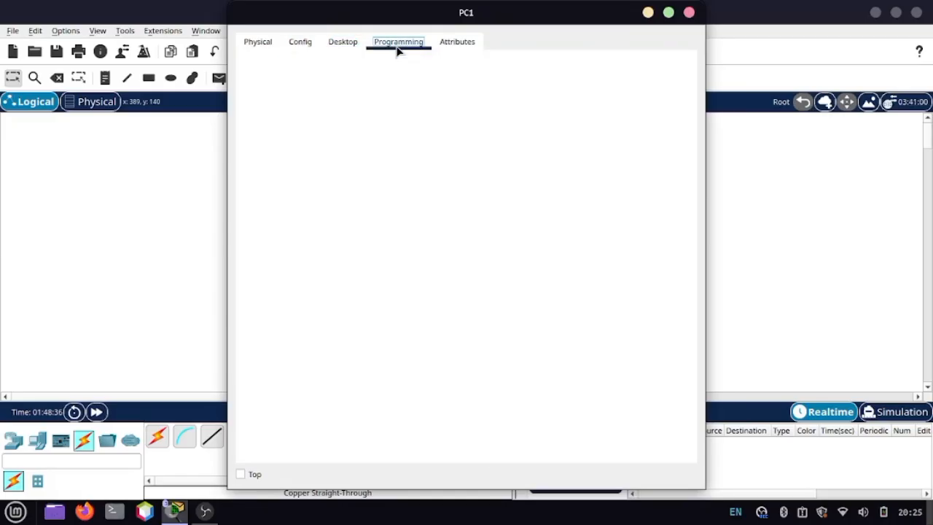
left_click(344, 43)
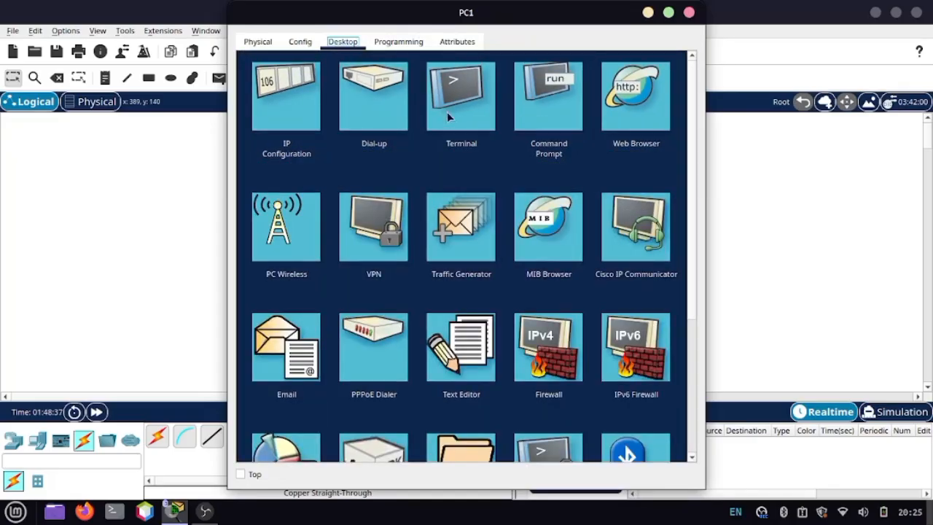
left_click(542, 106)
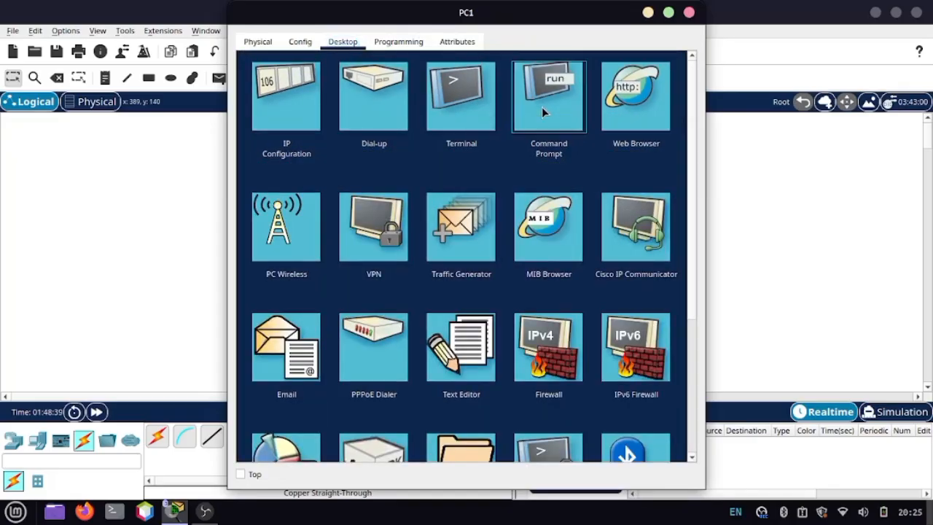
key("Up")
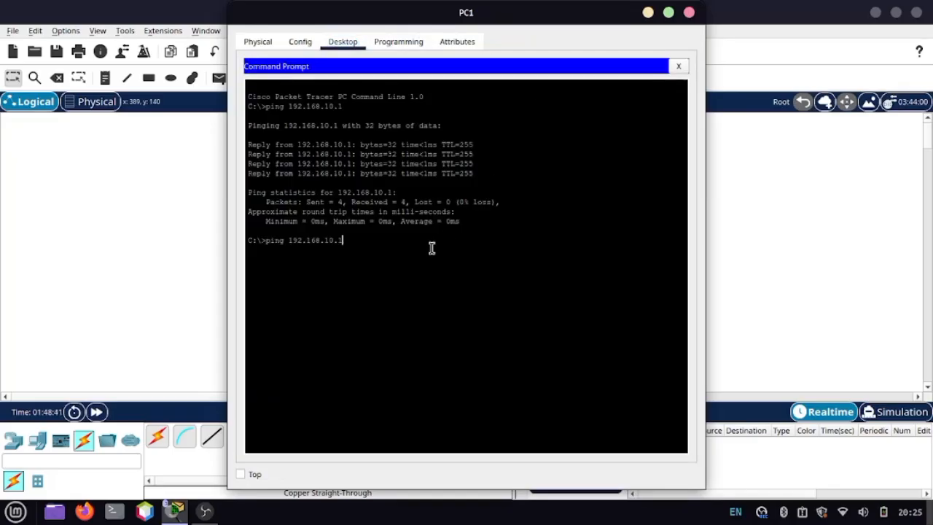
key("Return")
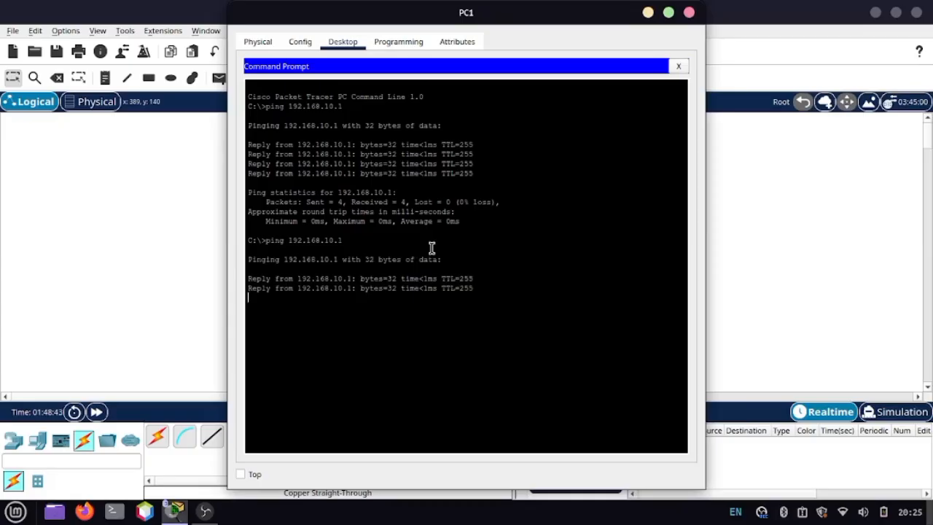
Step: Ping PC2 at 192.168.20.10 from PC1's Command Prompt
key("Up")
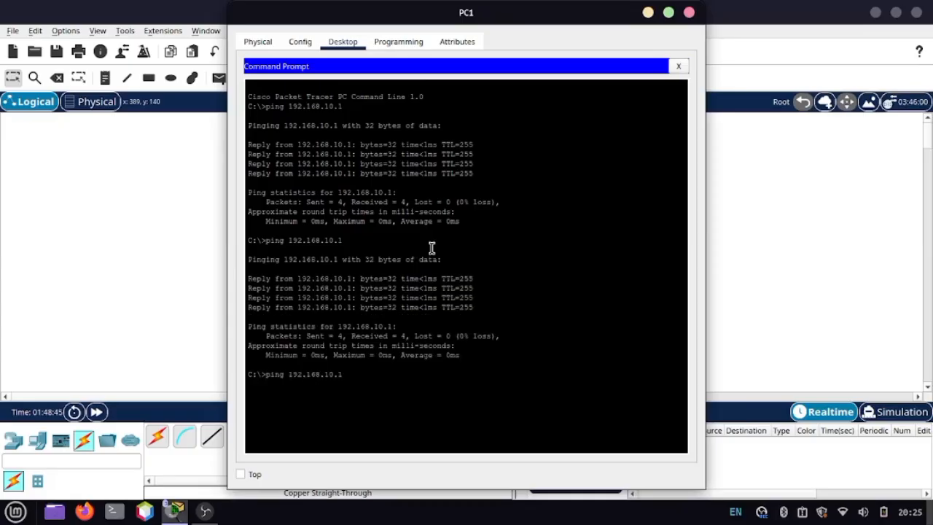
key("BackSpace")
key("BackSpace")
key("BackSpace")
key("BackSpace")
type("20.10")
key("Return")
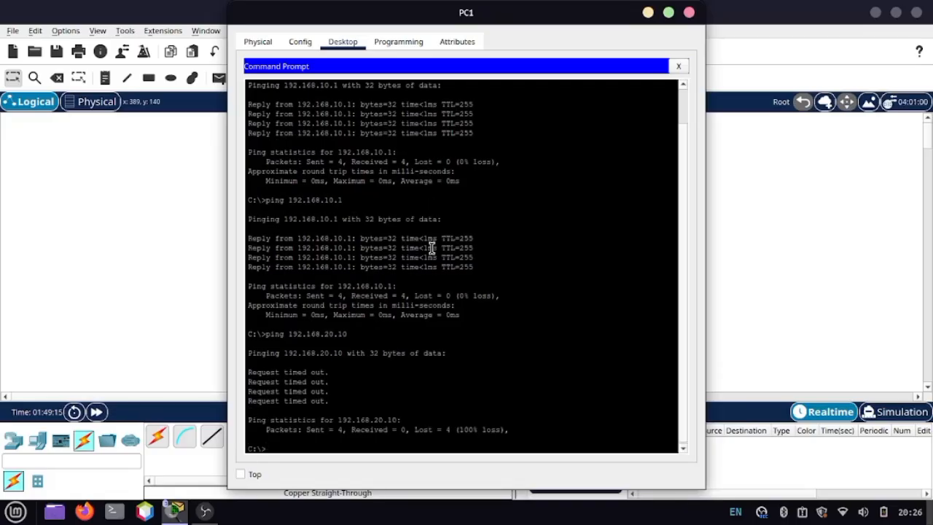
Step: Ping the remote router interface at 192.168.20.1 from PC1's Command Prompt
key("Up")
key("BackSpace")
key("Return")
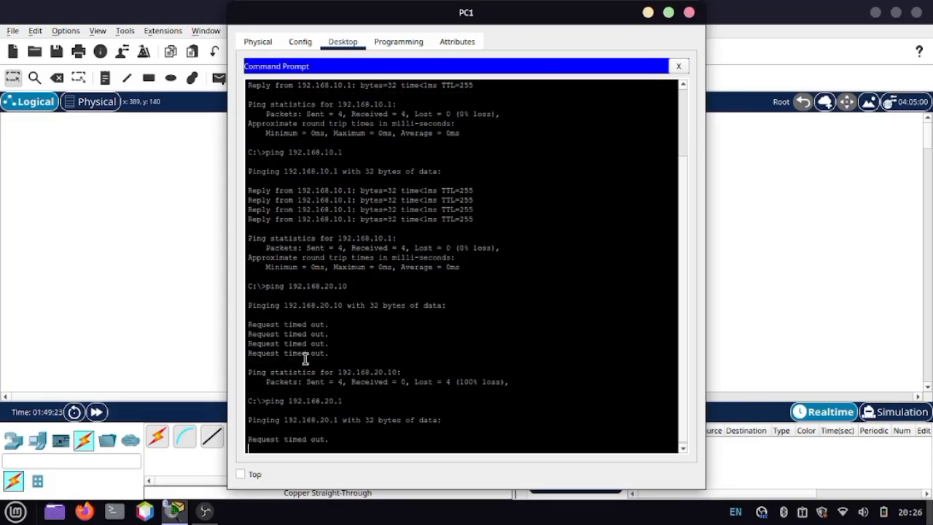
Step: Switch to PC2's Command Prompt and repeat the ping to PC1 at 192.168.10.10
left_click(749, 210)
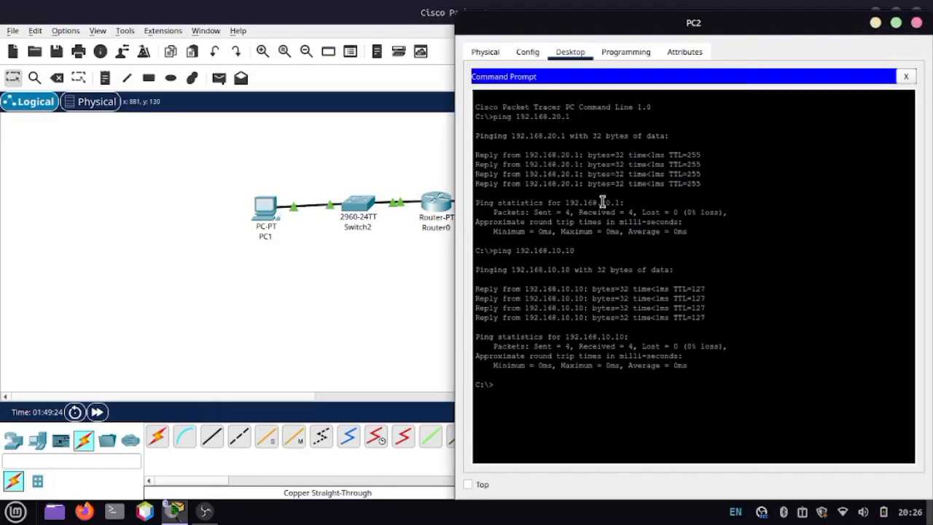
double_click(606, 203)
left_click(586, 339)
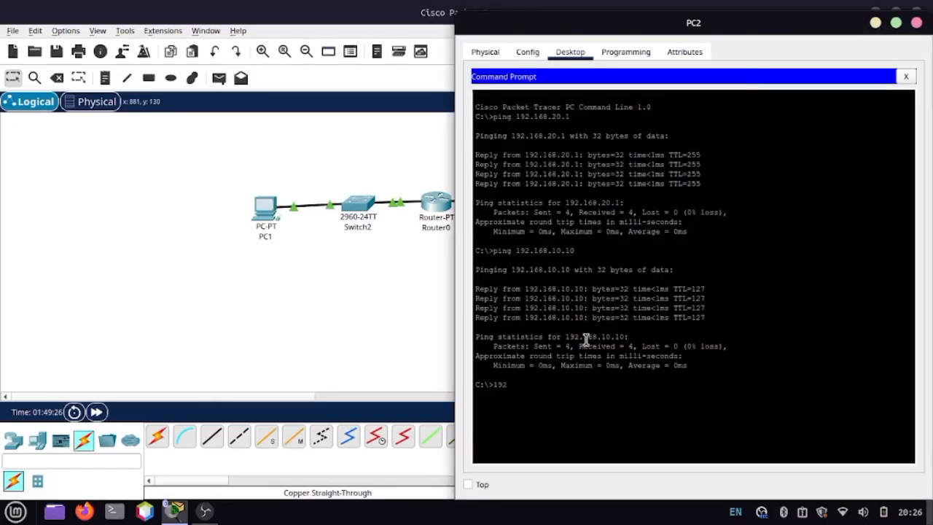
key("Up")
key("Return")
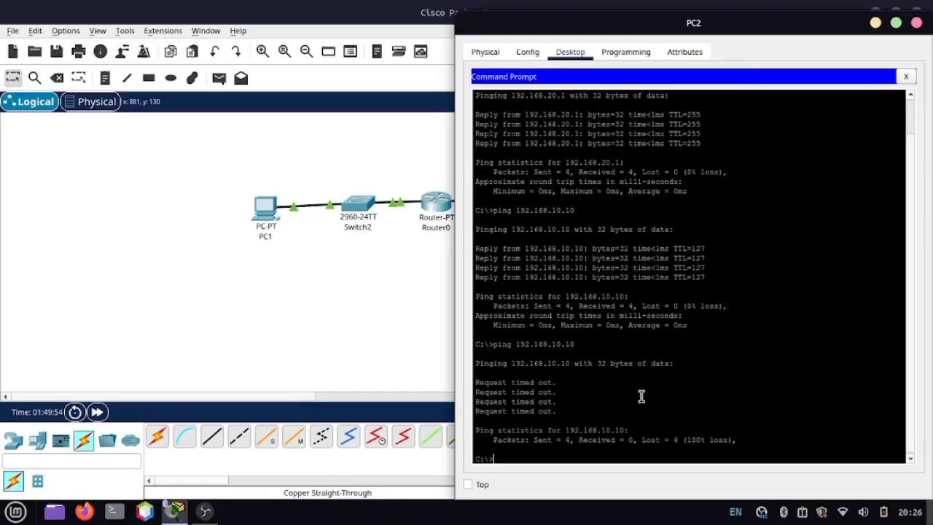
Step: Set PC1's IPv4 default gateway to 192.168.10.1 in its global settings and close its window
left_click(408, 358)
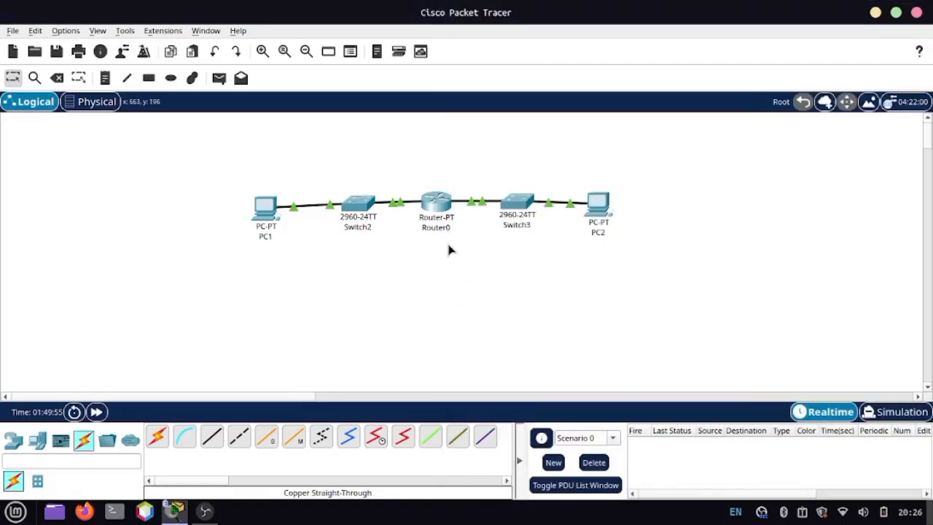
left_click(264, 220)
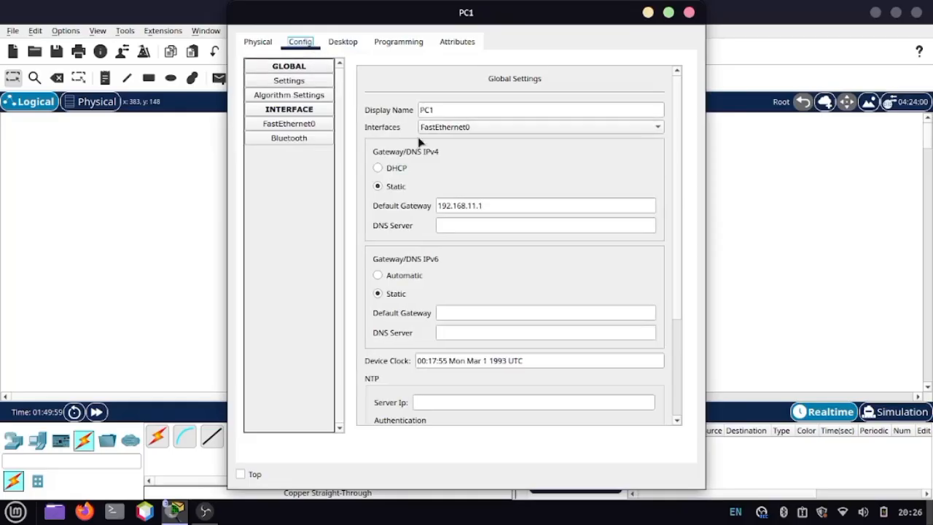
left_click(504, 202)
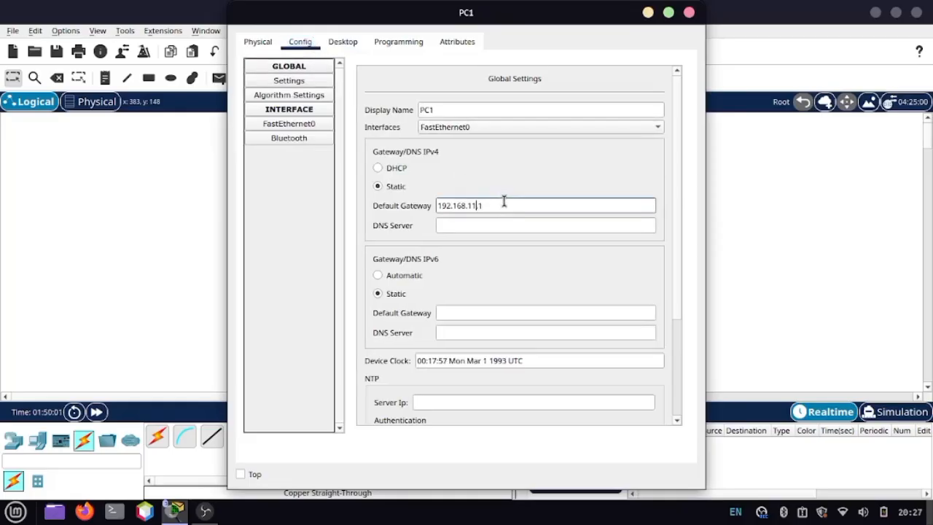
key("BackSpace")
type("0")
left_click(689, 12)
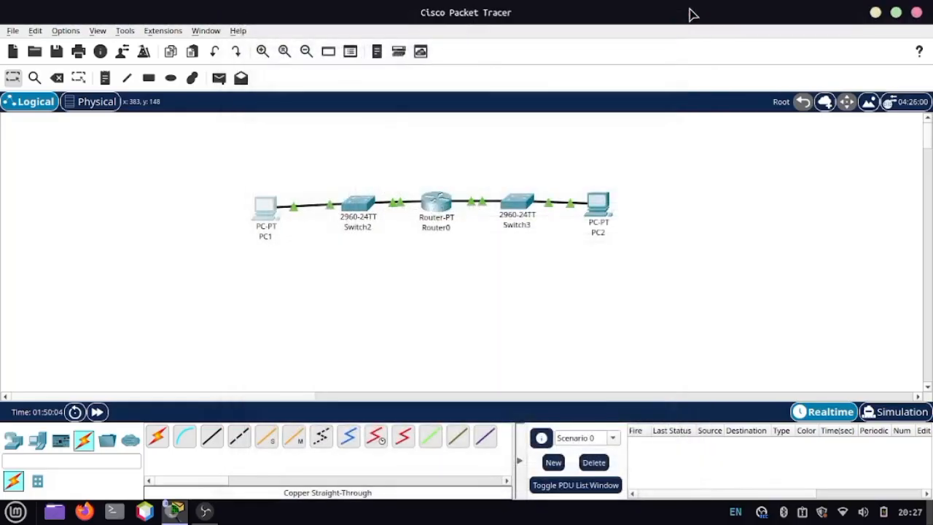
Step: In Router0's CLI, enter global configuration mode and try to run the shutdown command there
double_click(447, 206)
left_click(283, 282)
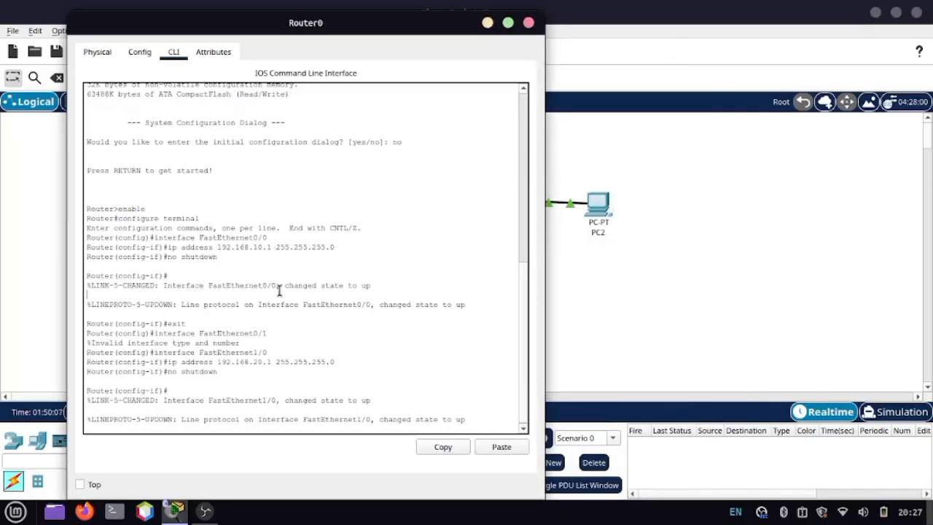
key("Return")
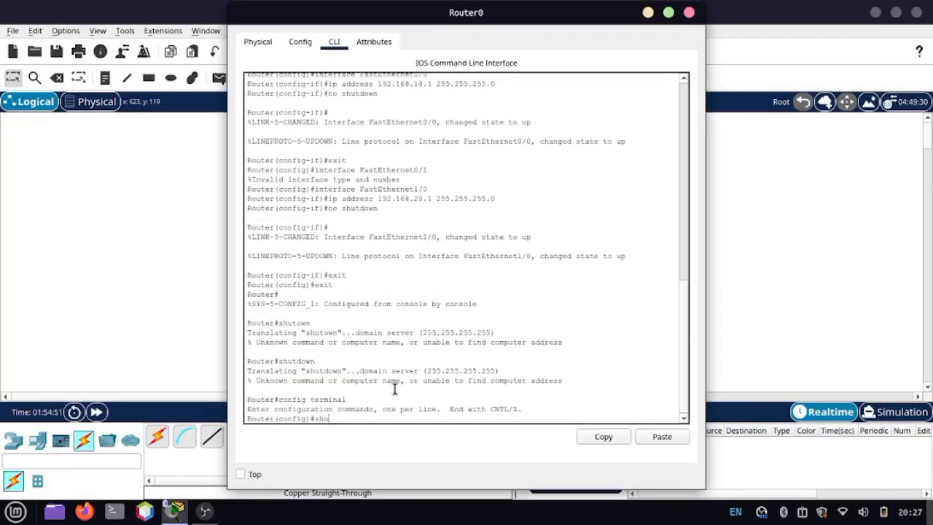
type("tdown")
key("Return")
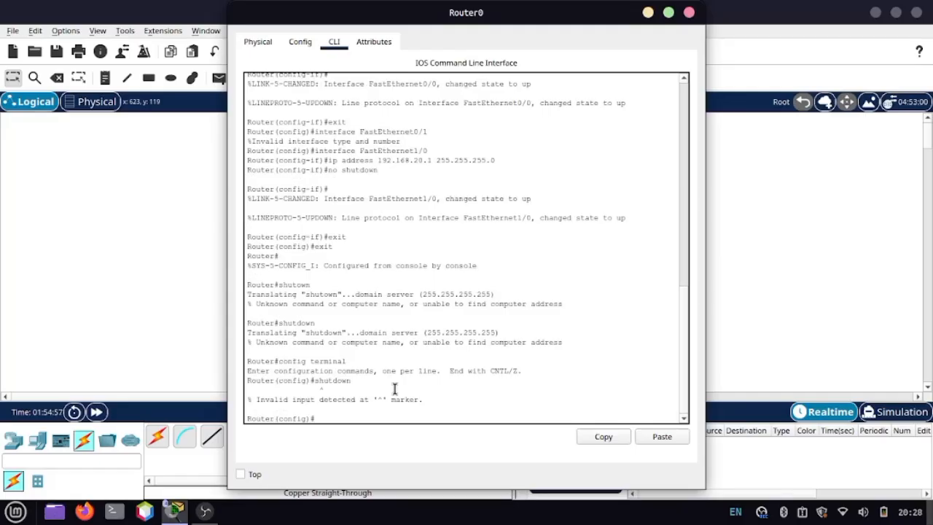
Step: Shut down Router0's FastEthernet1/0 interface from its interface configuration mode and return to the topology
key("Up")
key("Up")
key("Up")
key("Up")
key("Up")
key("Return")
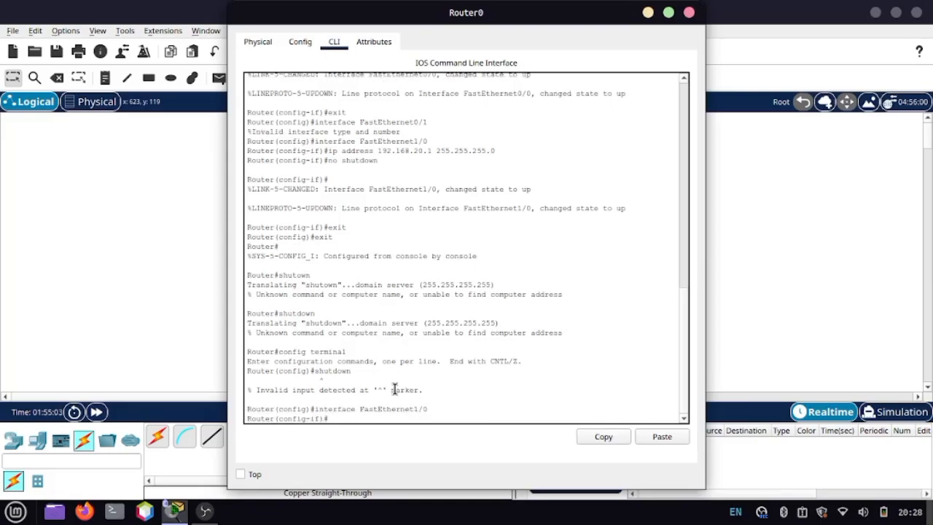
key("Up")
key("Up")
key("Return")
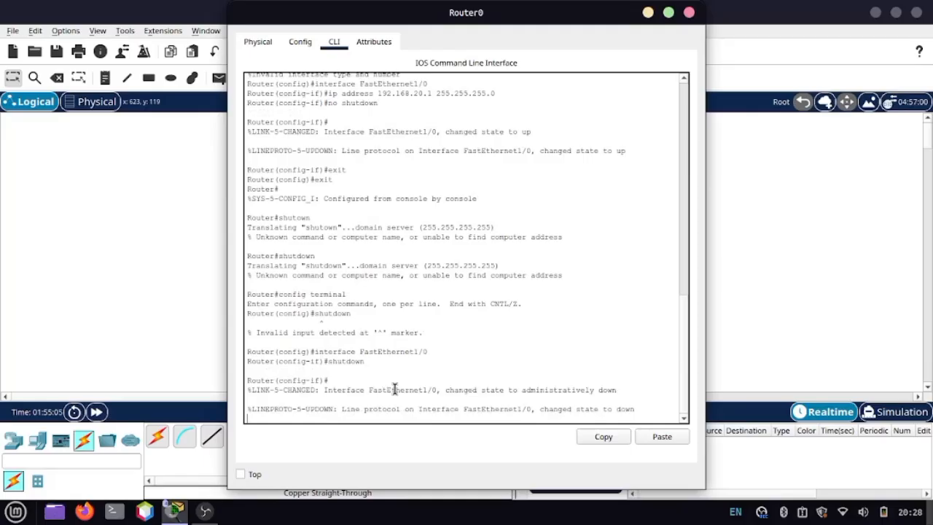
left_click(758, 300)
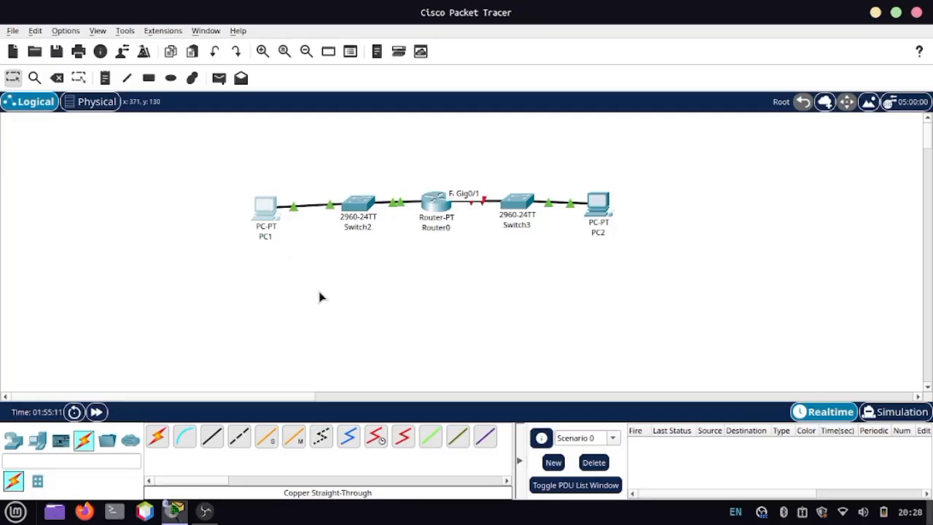
Step: Open PC1's Command Prompt and ping the router interface at 192.168.20.1
left_click(265, 208)
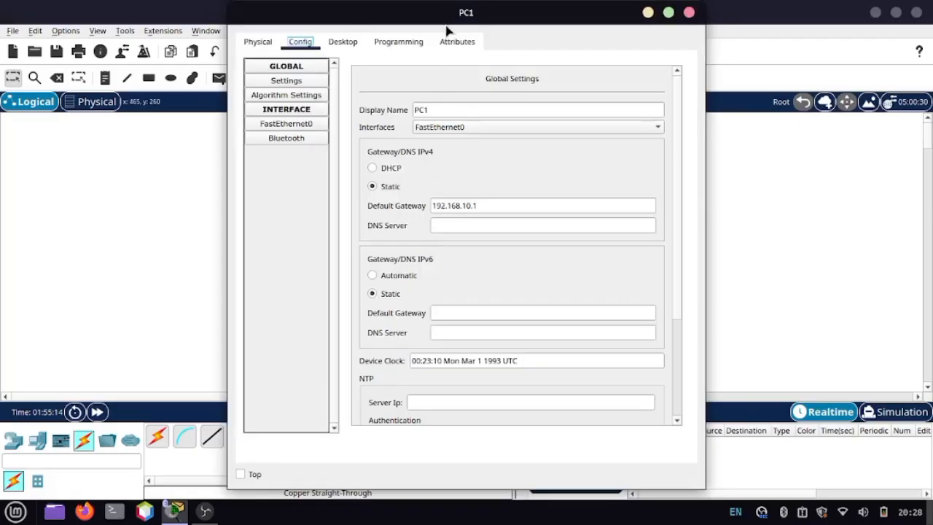
left_click(399, 41)
left_click(339, 42)
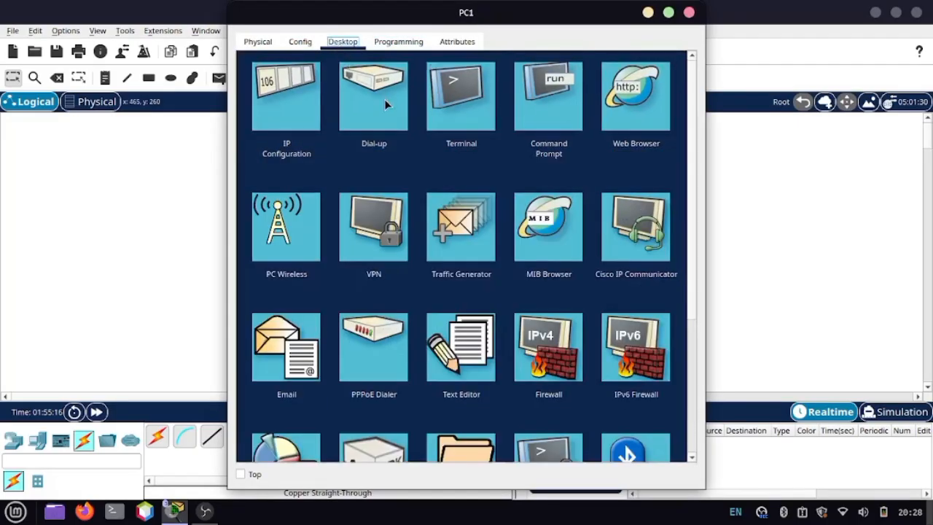
left_click(535, 99)
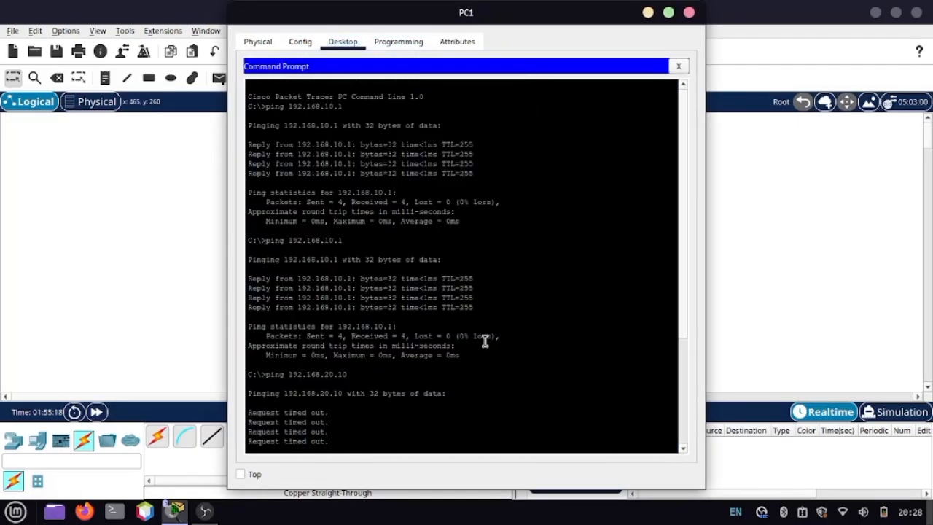
type("192")
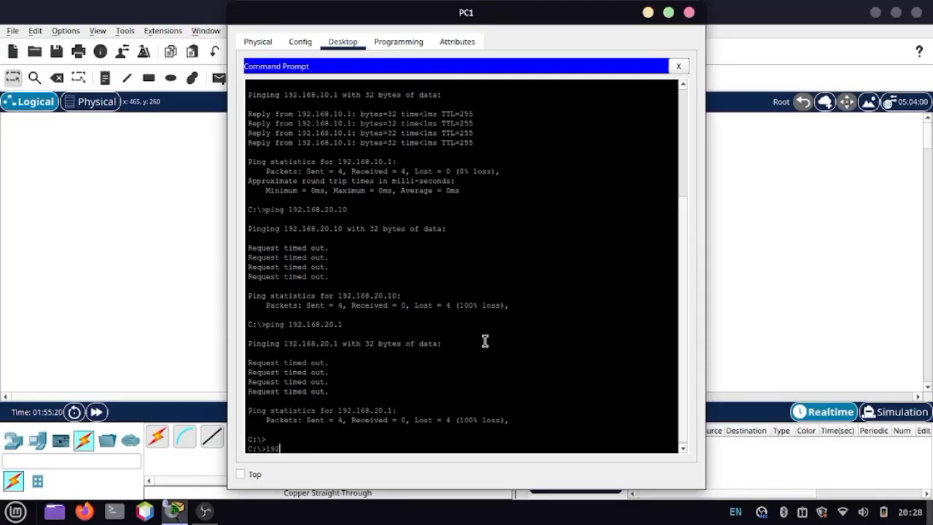
key("BackSpace")
key("BackSpace")
type("ping")
key("BackSpace")
key("BackSpace")
key("BackSpace")
type("ing")
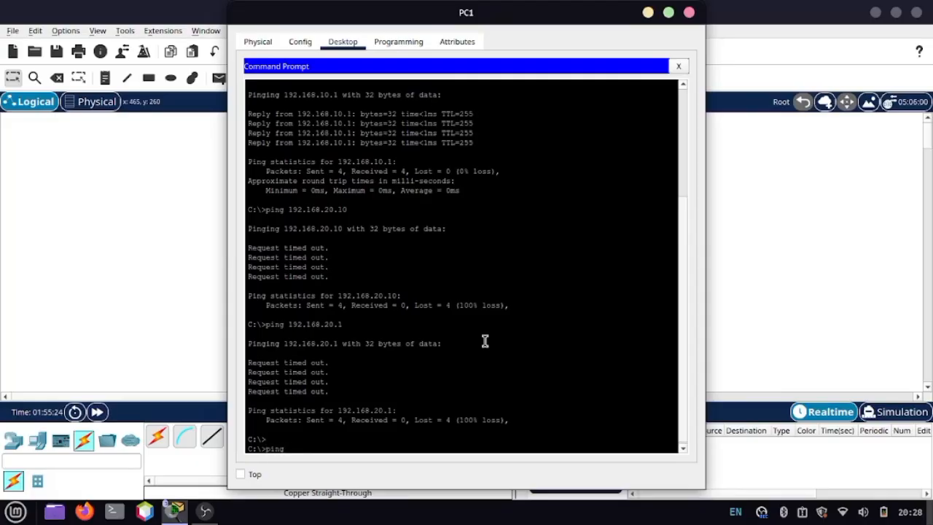
type(" 192.16")
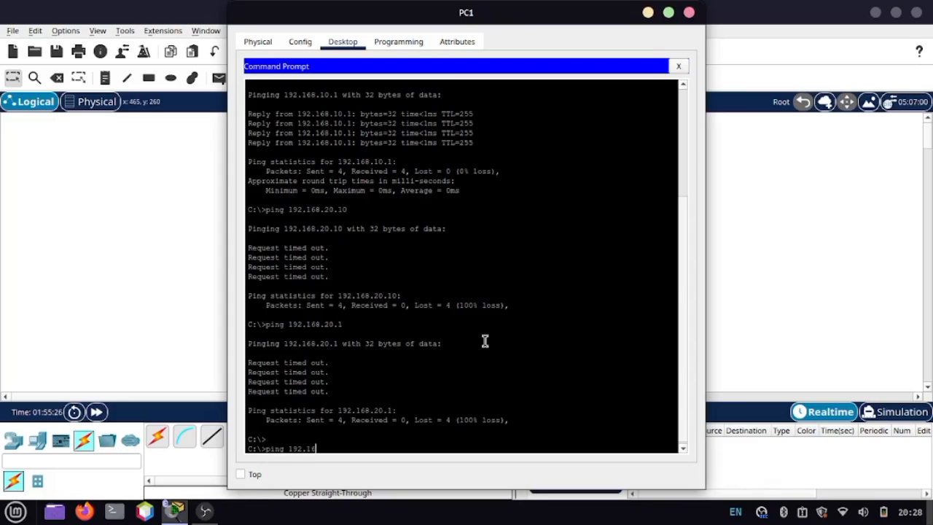
type("8.20.1")
key("Return")
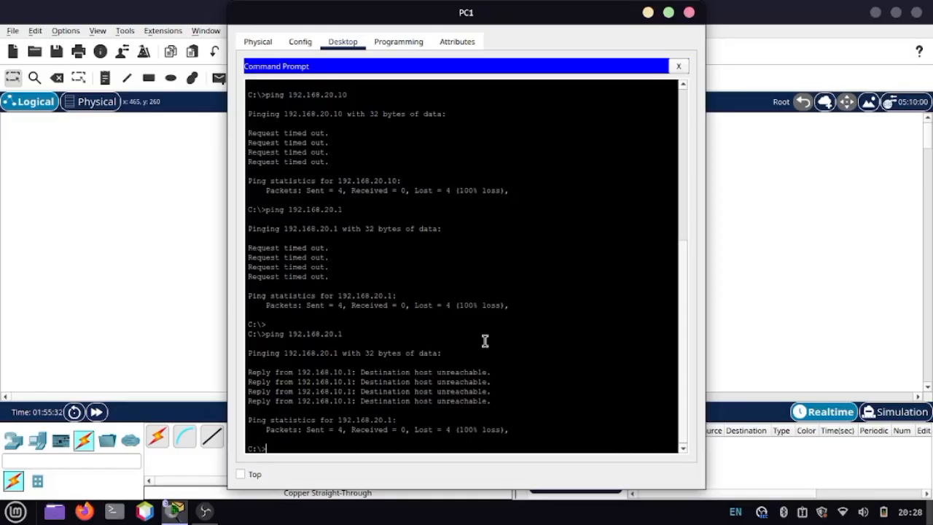
Step: Ping PC2 at 192.168.20.10 from PC1 while Router0's FastEthernet1/0 is shut down
key("Up")
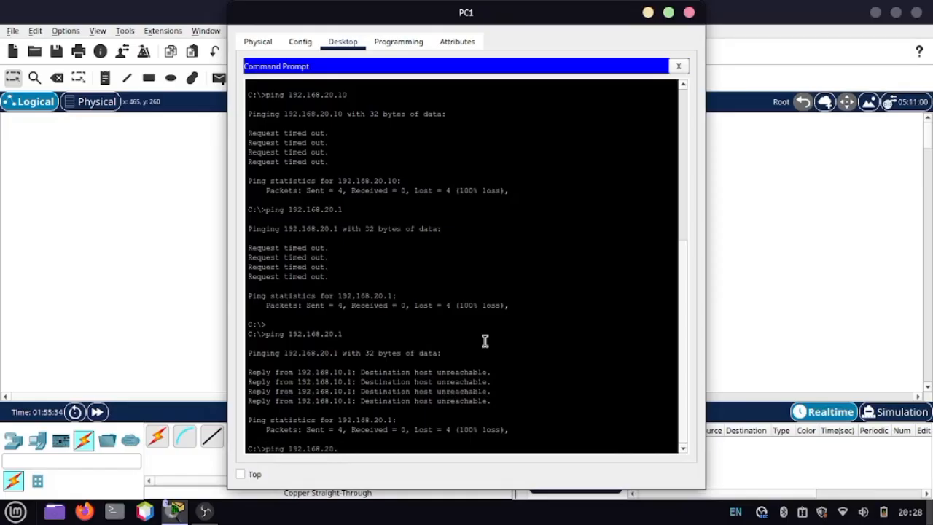
type("0")
key("Return")
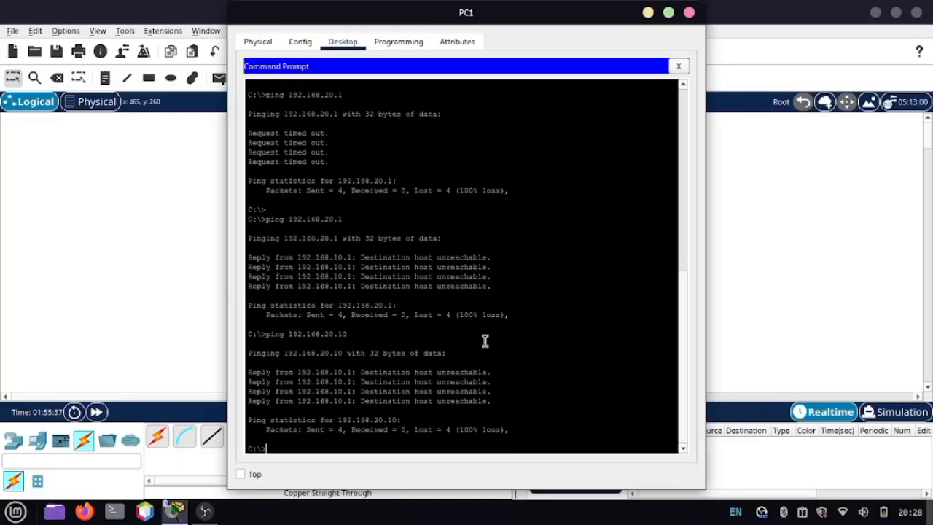
Step: Re-enable Router0's FastEthernet1/0 interface with no shutdown and fast-forward the network time in the topology
left_click(780, 285)
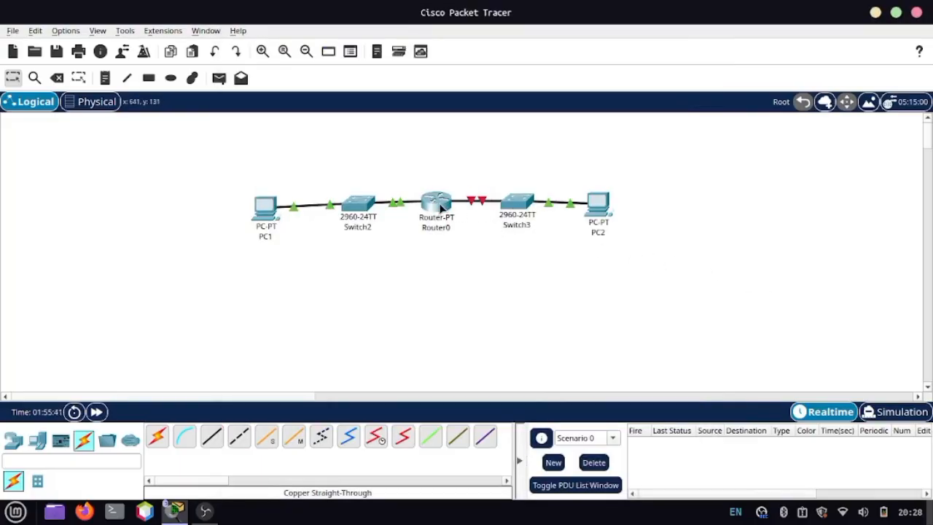
left_click(442, 212)
left_click(380, 331)
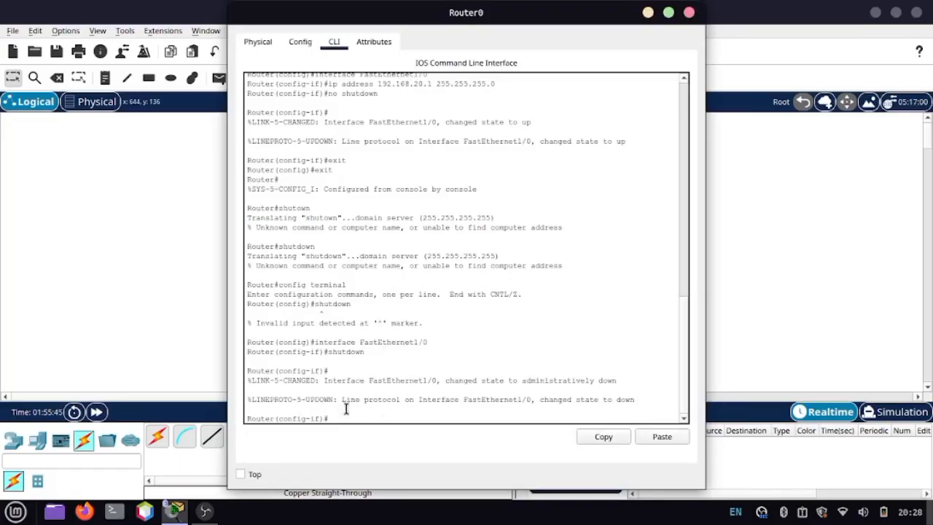
type("no shutdown")
key("Return")
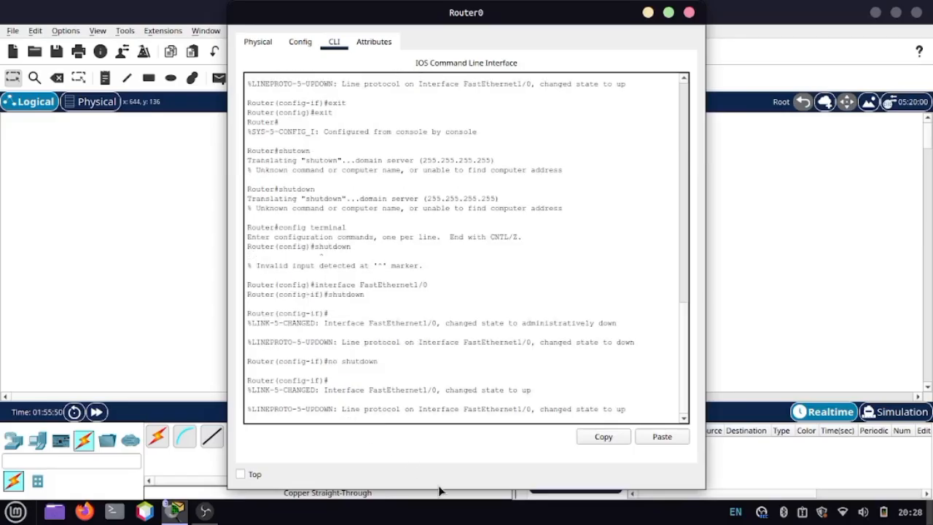
left_click(815, 274)
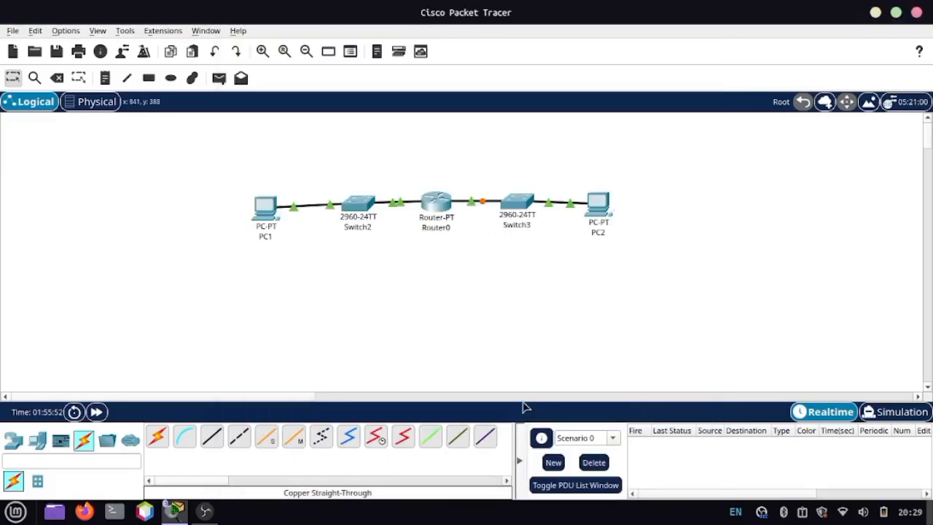
left_click(99, 413)
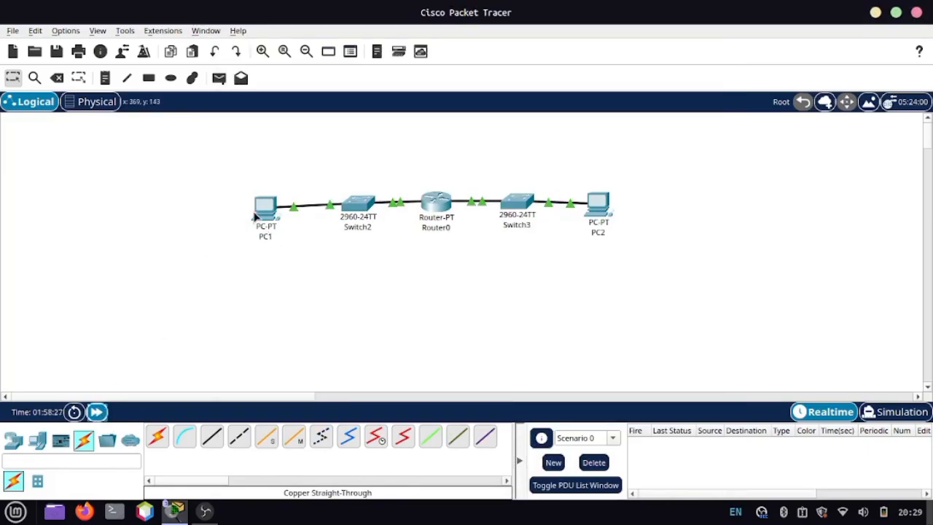
Step: Ping PC2 at 192.168.20.10 from PC1's Command Prompt and fast-forward the network time while the ping runs
left_click(259, 210)
key("Up")
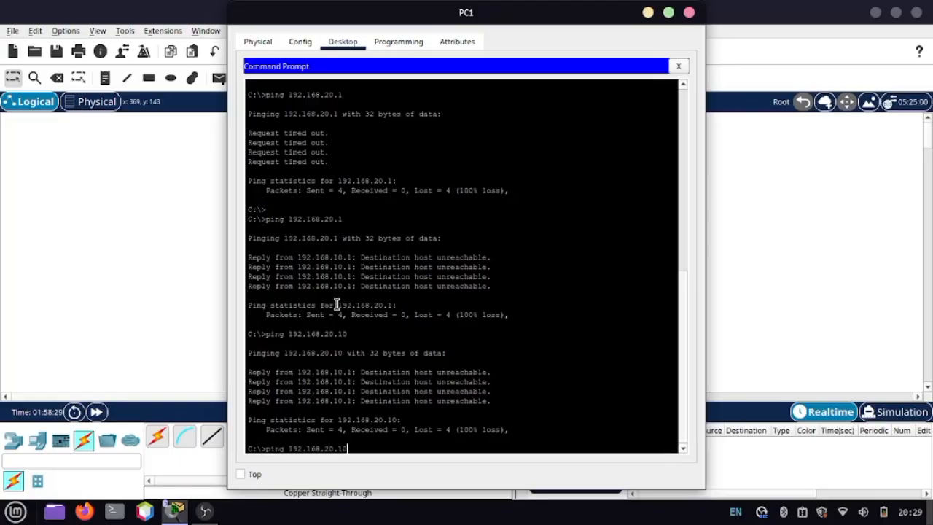
key("Return")
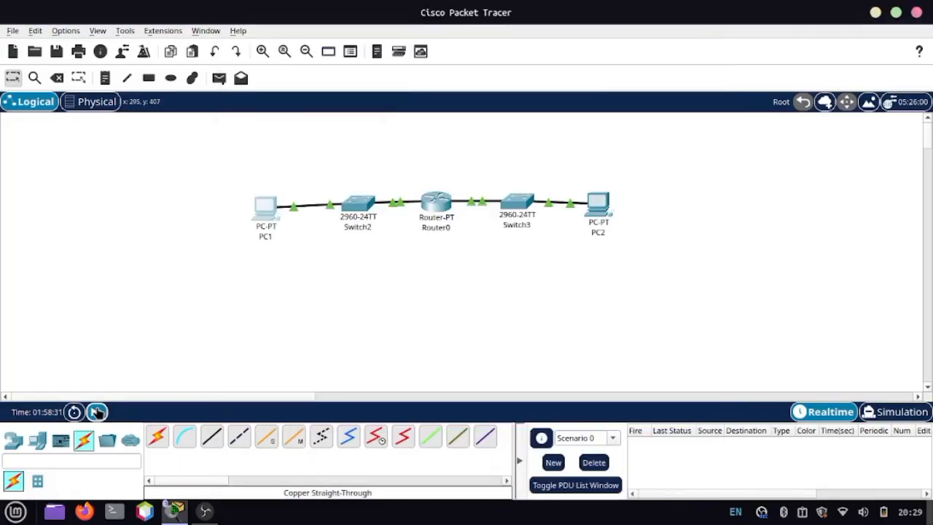
left_click(97, 412)
Step: Return to PC1's Command Prompt and ping the router interface at 192.168.20.1
left_click(257, 211)
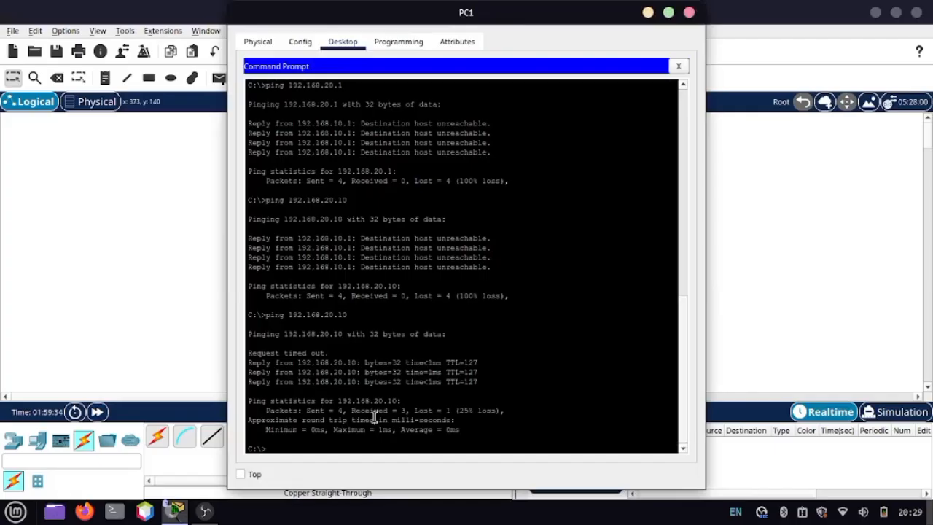
key("Up")
key("BackSpace")
key("Return")
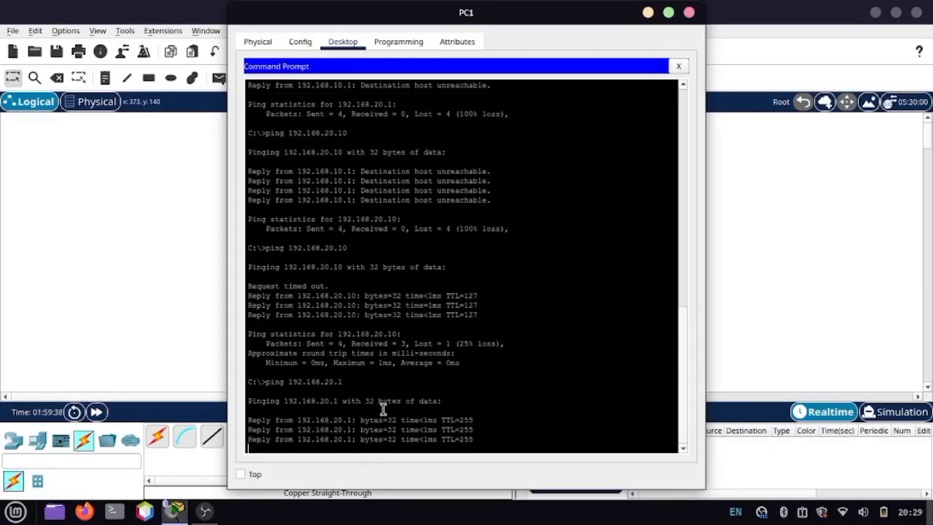
Step: Ping PC2 at 192.168.20.10 once more from PC1, and close PC1's window to return to the topology
key("Up")
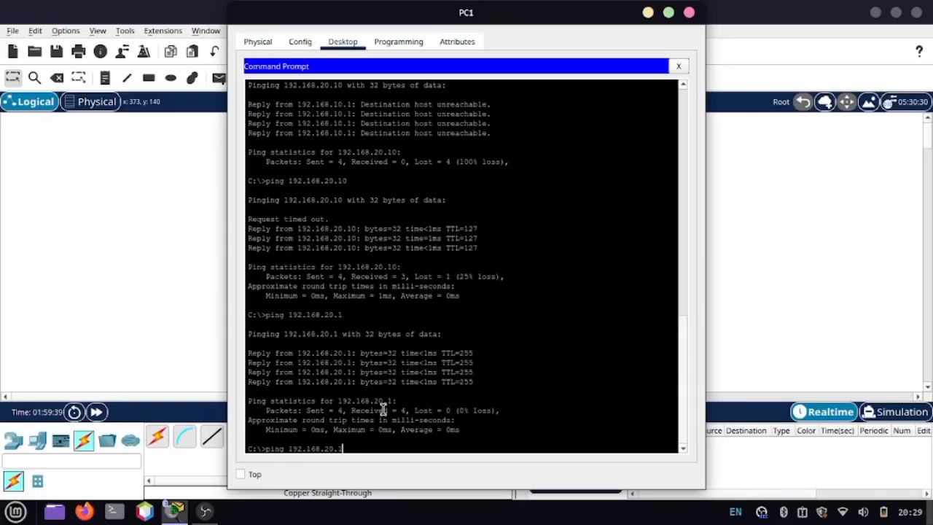
type("0")
key("Return")
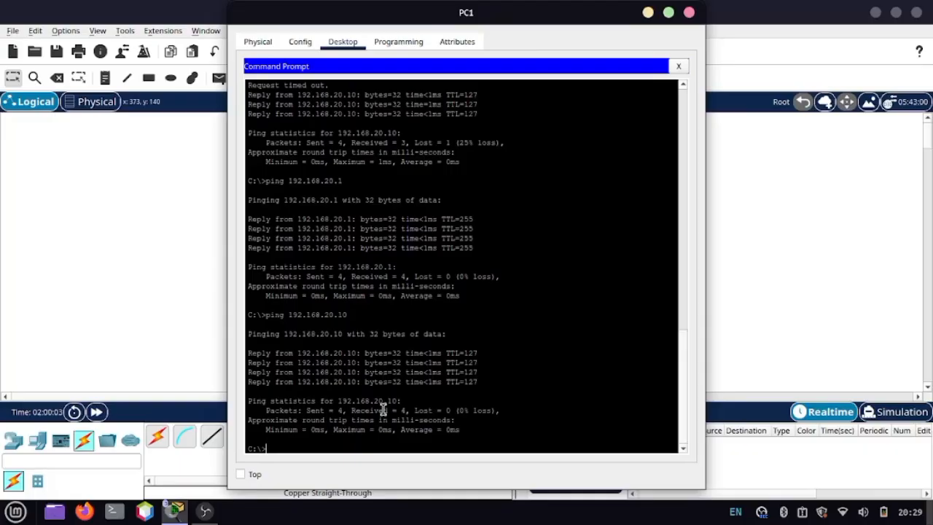
left_click(689, 13)
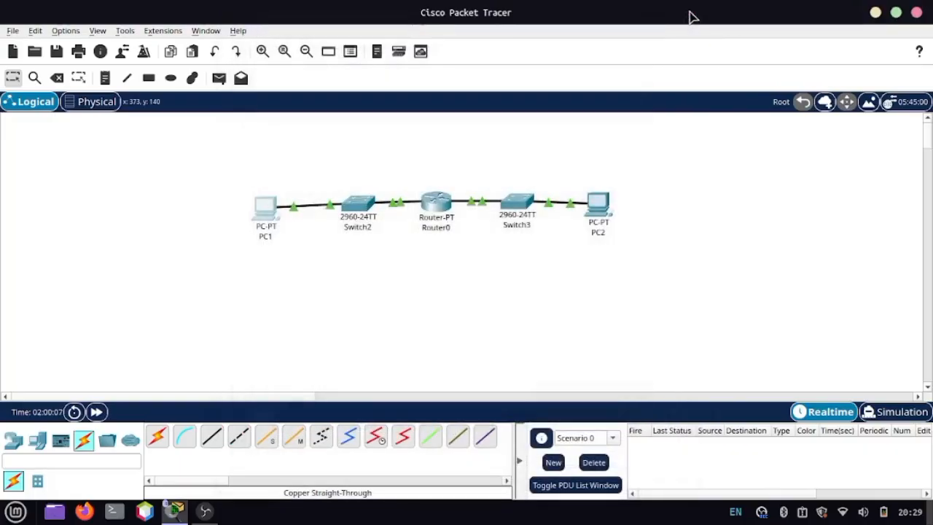